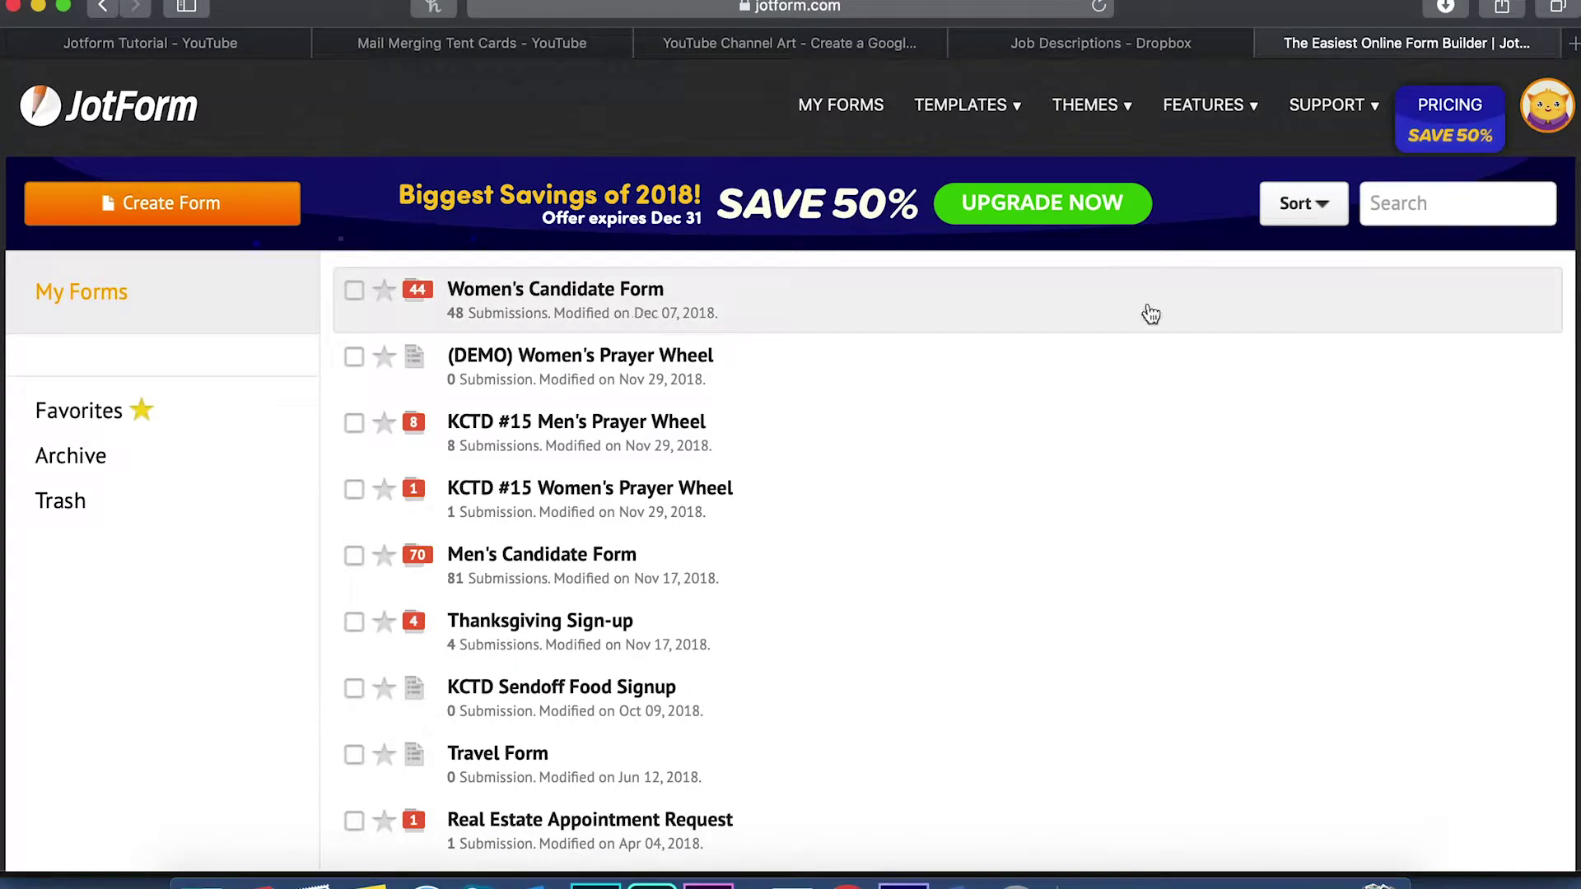
Clone the Women's Candidate Form from its More menu so the copy opens in the builder
{"action": "left_click", "coordinate": [1375, 297]}
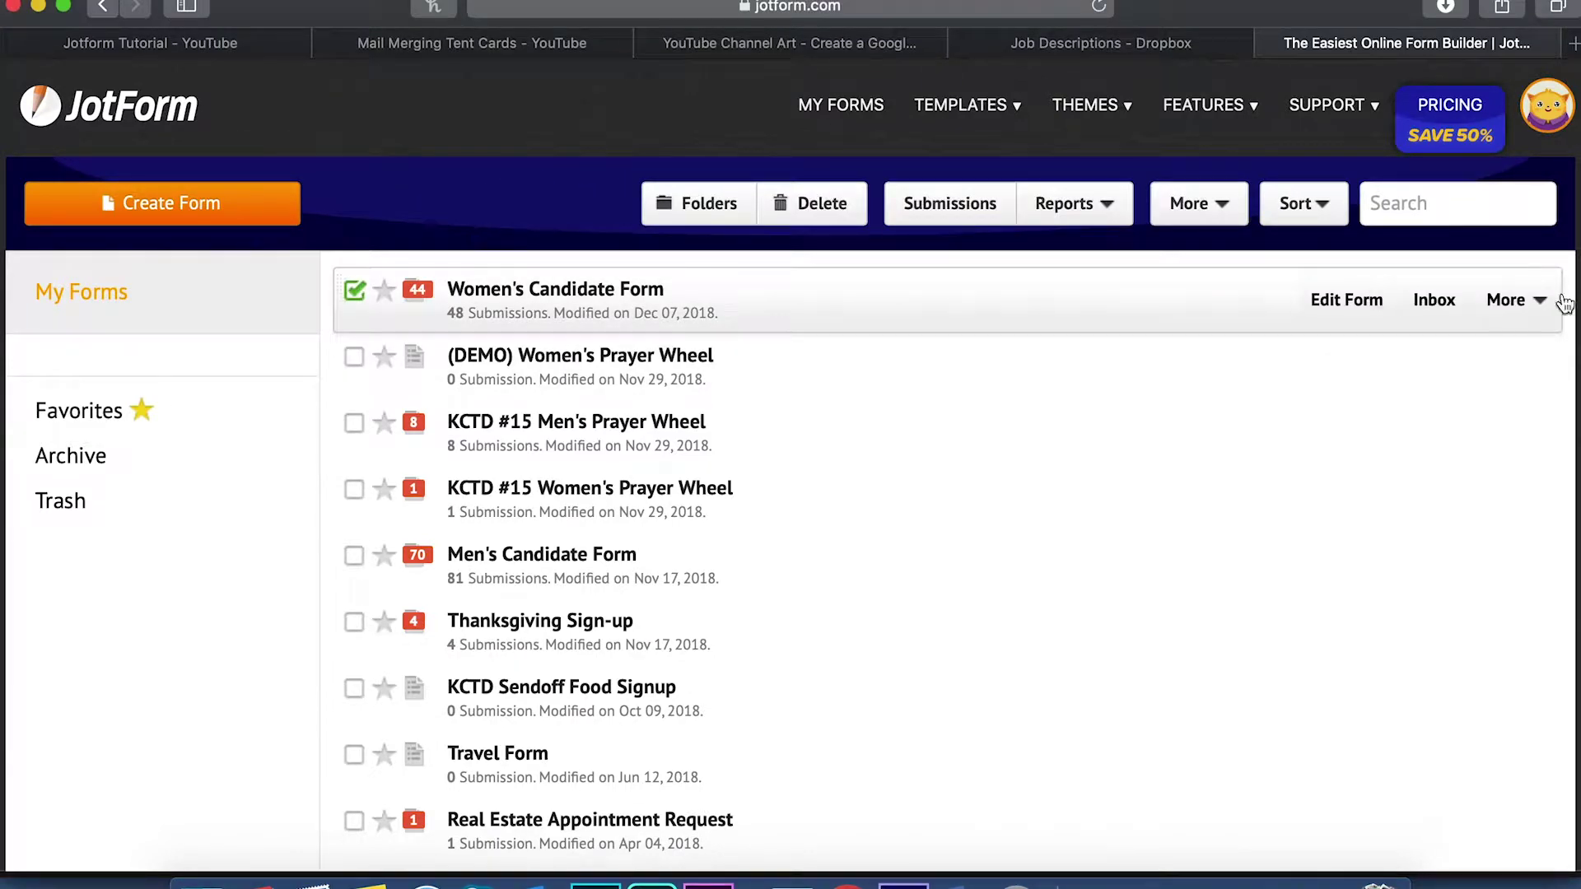
{"action": "left_click", "coordinate": [1540, 305]}
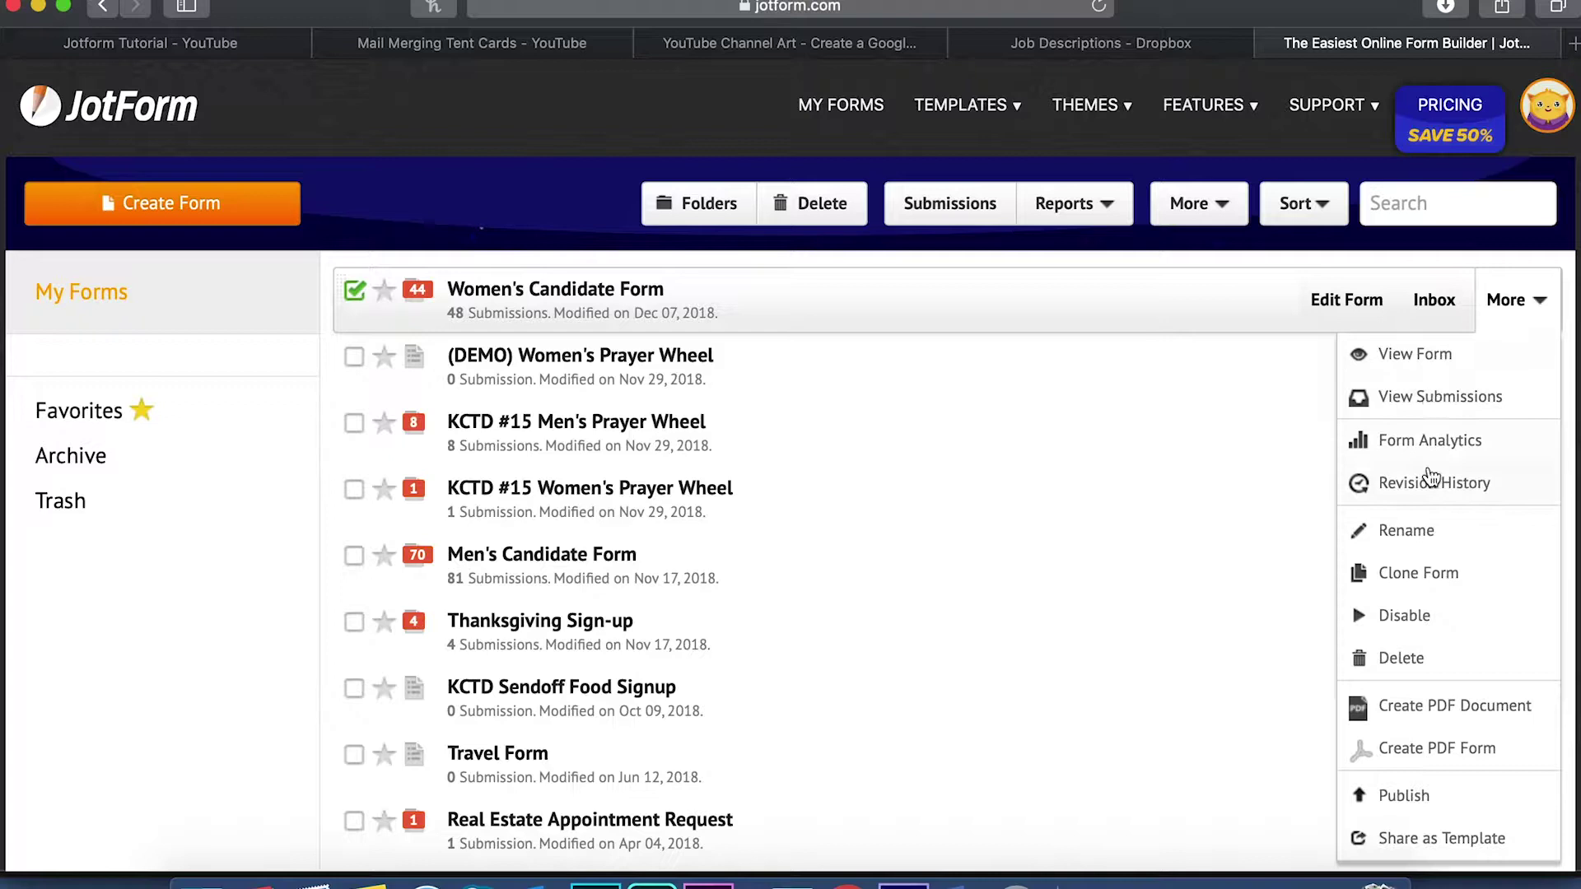
{"action": "left_click", "coordinate": [1430, 583]}
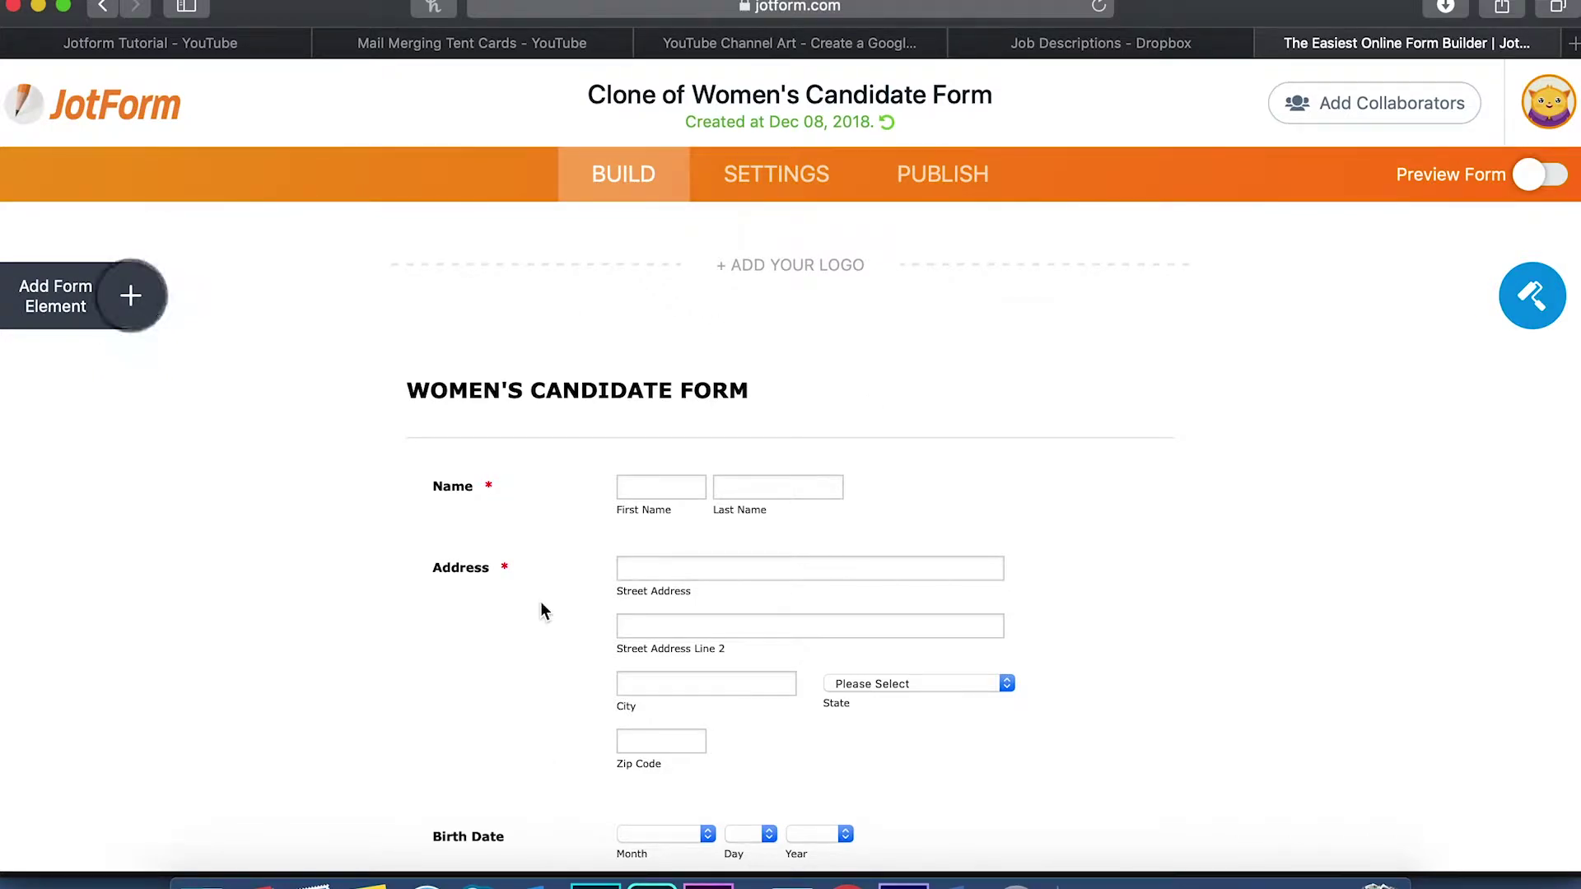
In the cloned form's Settings > Integrations, search 'mailchimp' and open the MailChimp integration
{"action": "left_click", "coordinate": [777, 175]}
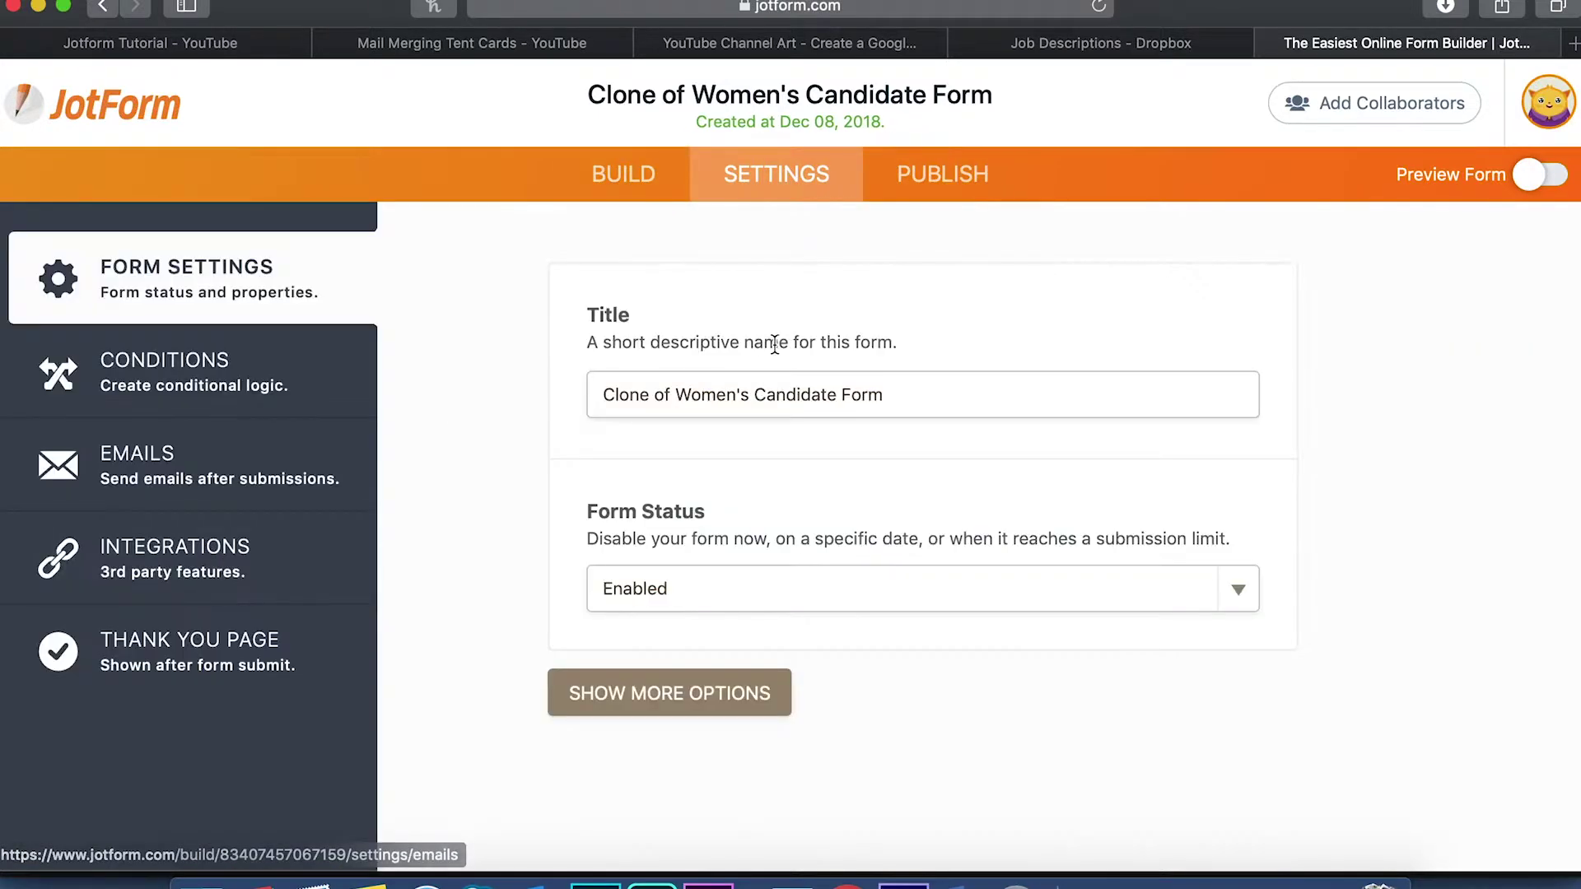
{"action": "left_click", "coordinate": [228, 574]}
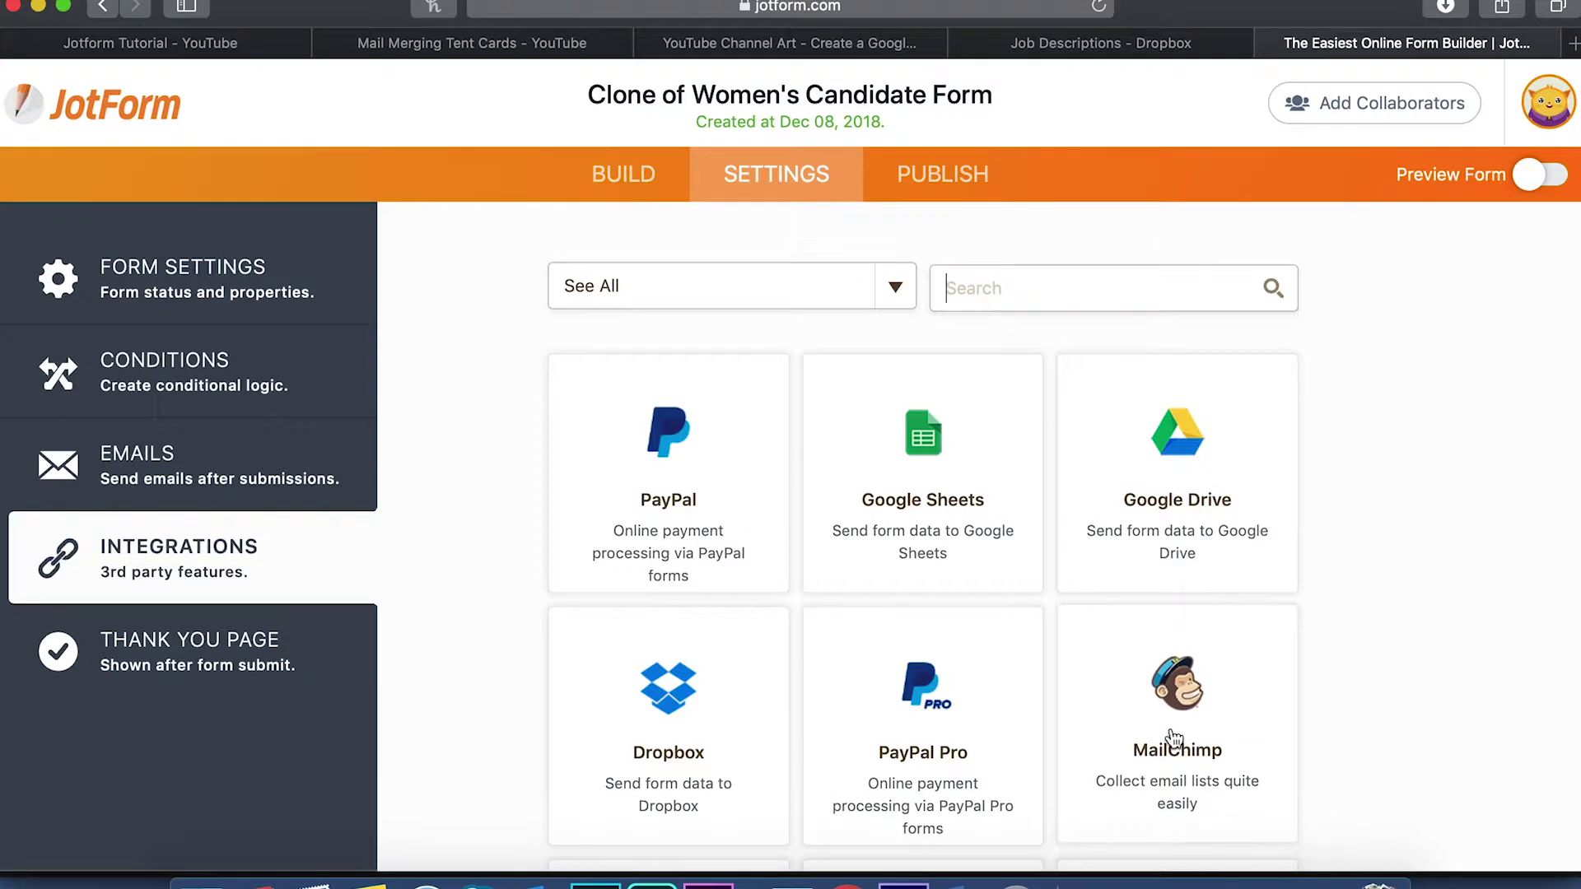
{"action": "left_click", "coordinate": [962, 286]}
{"action": "type", "text": "mailchim"}
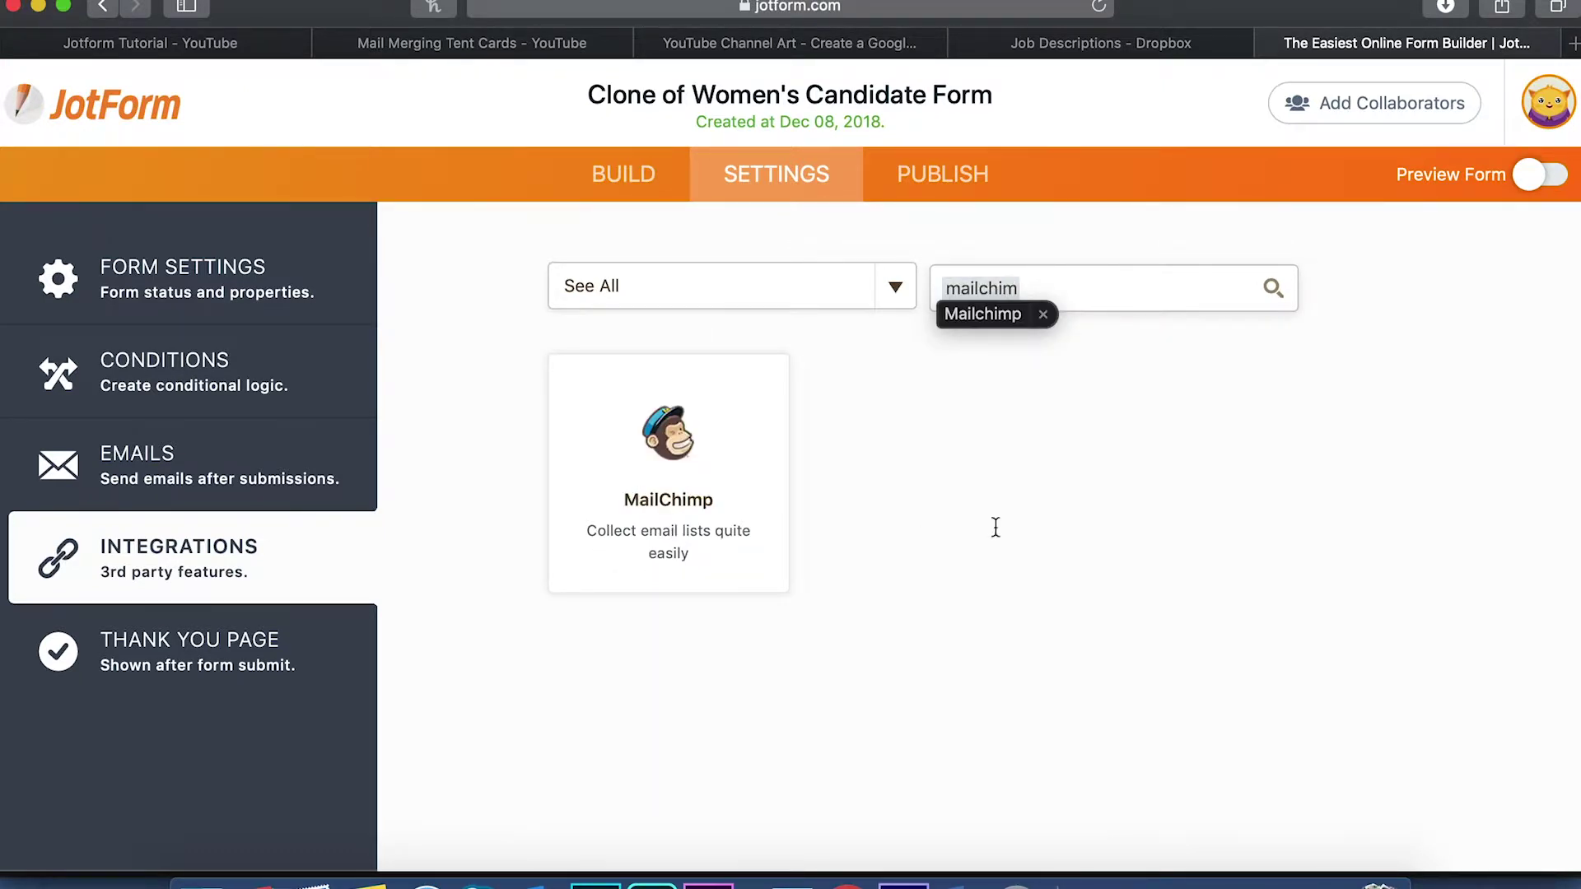
{"action": "key", "text": "Return"}
{"action": "left_click", "coordinate": [673, 469]}
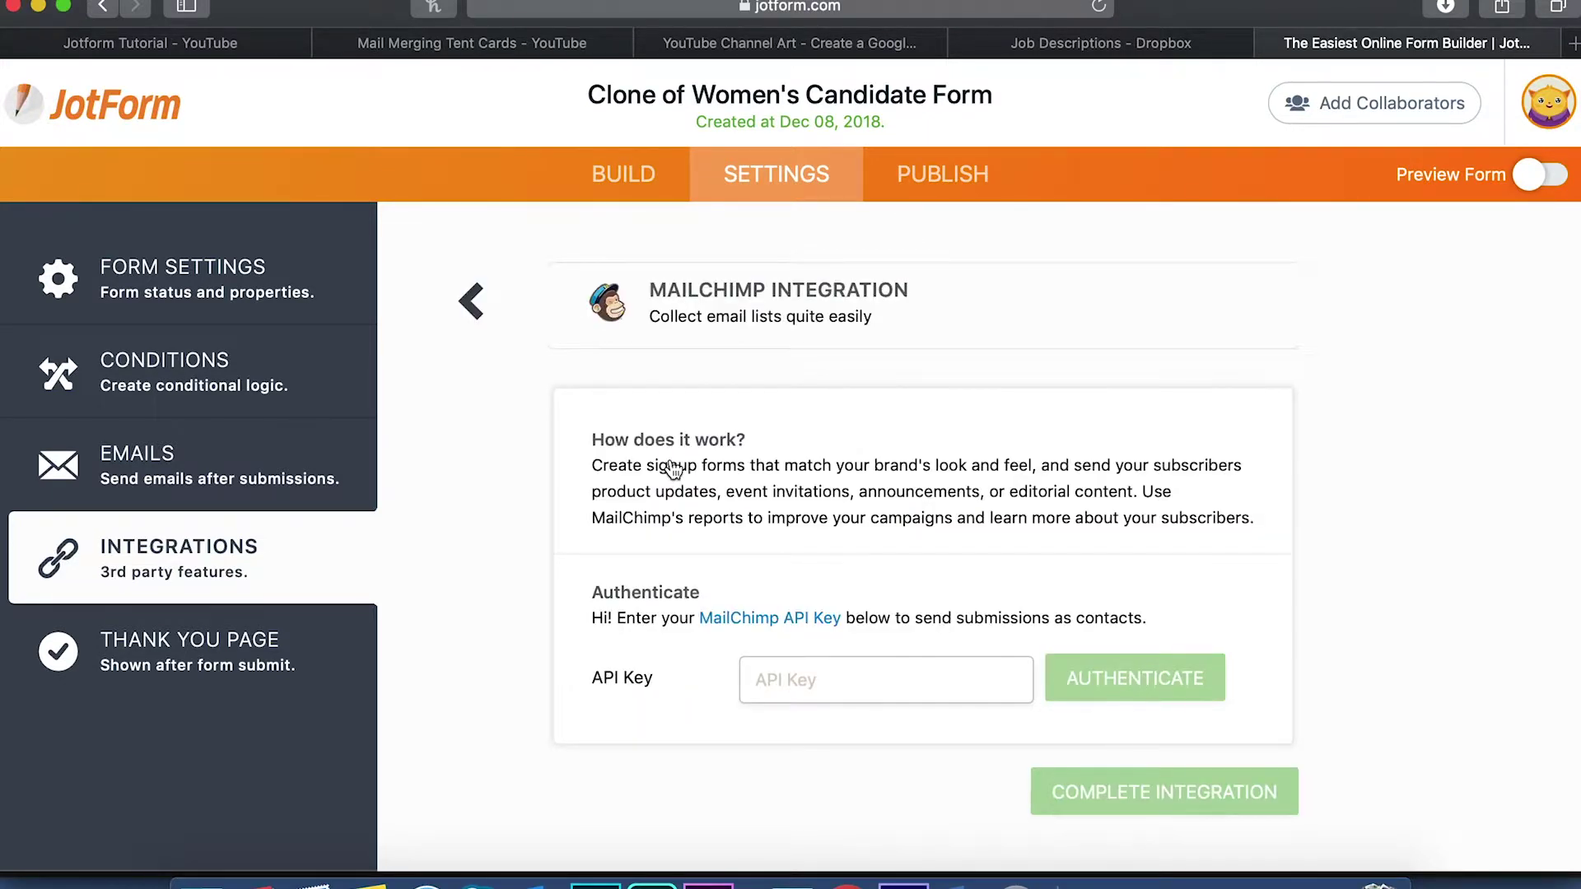
Go to the Mailchimp account's Extras > API keys page
{"action": "left_click", "coordinate": [748, 629]}
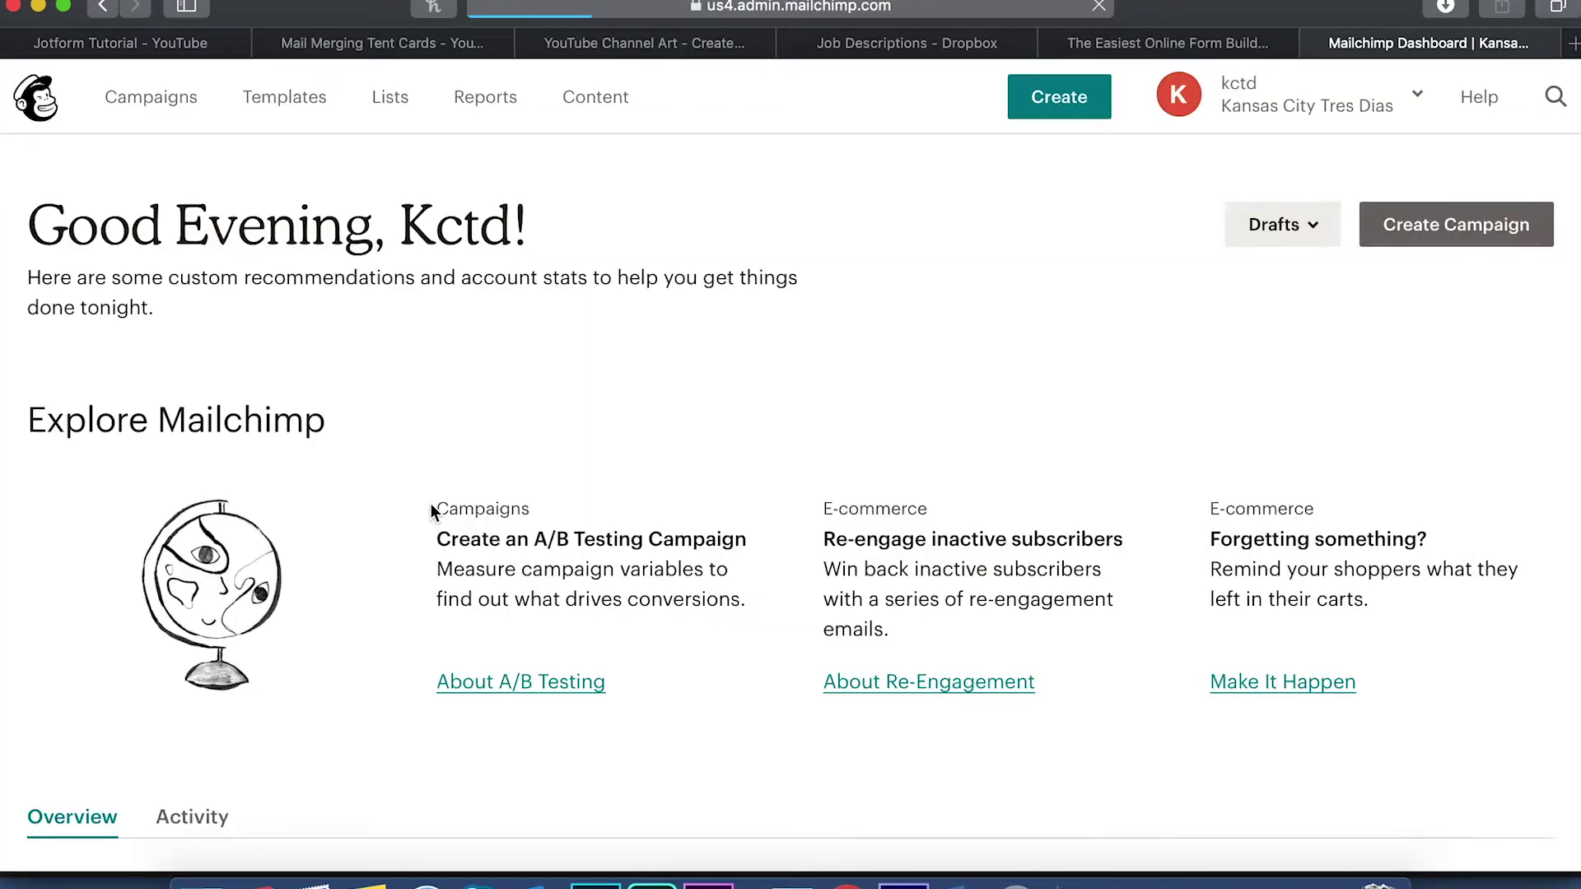
{"action": "left_click", "coordinate": [1417, 108]}
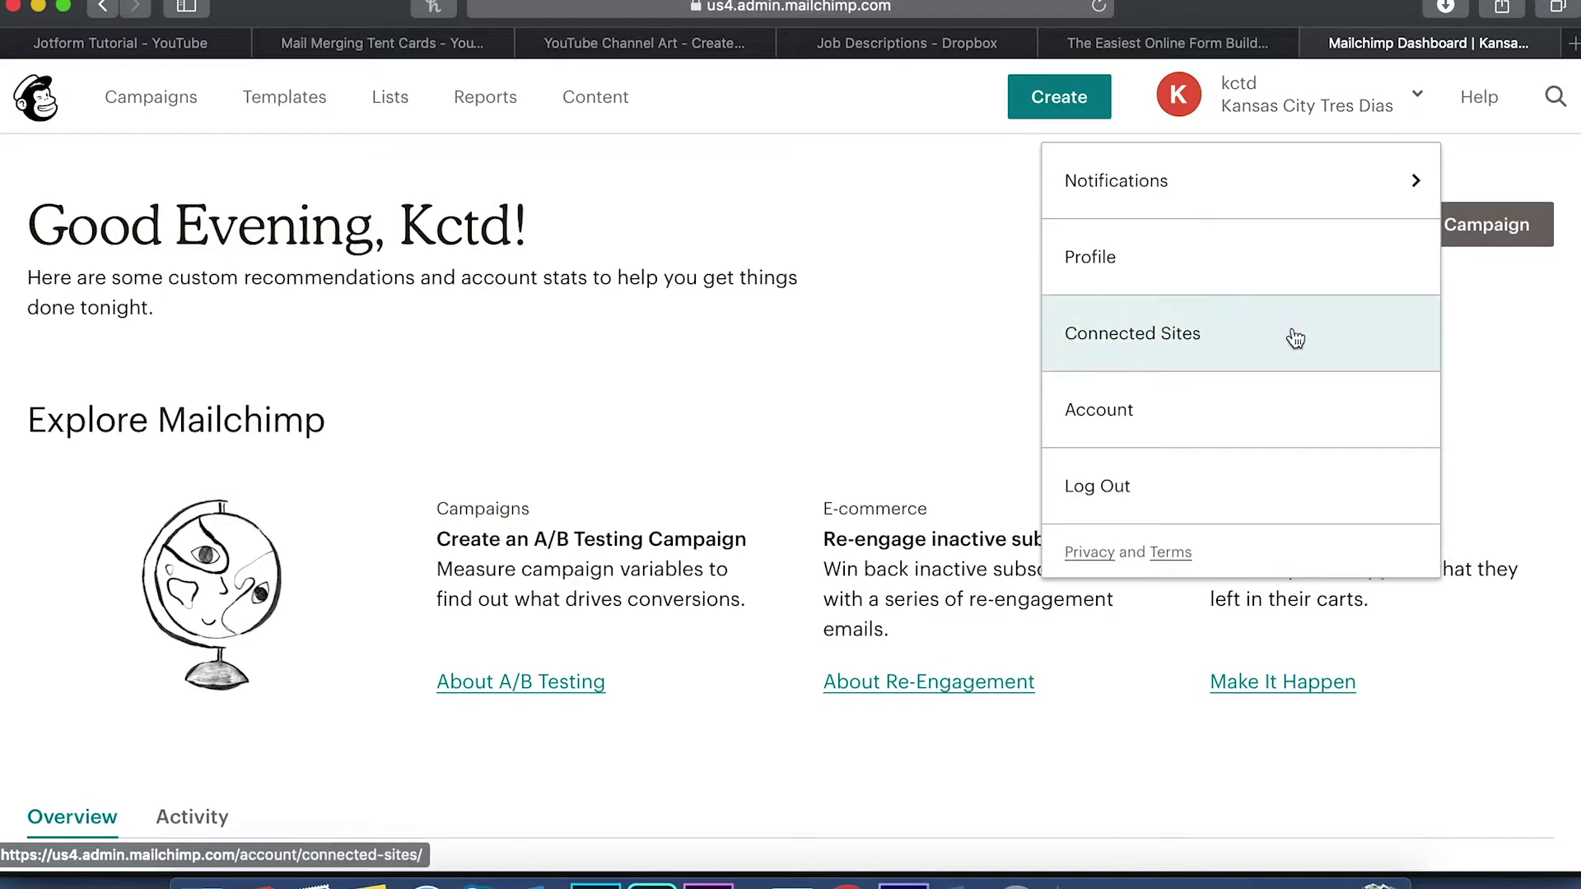
{"action": "left_click", "coordinate": [1133, 411]}
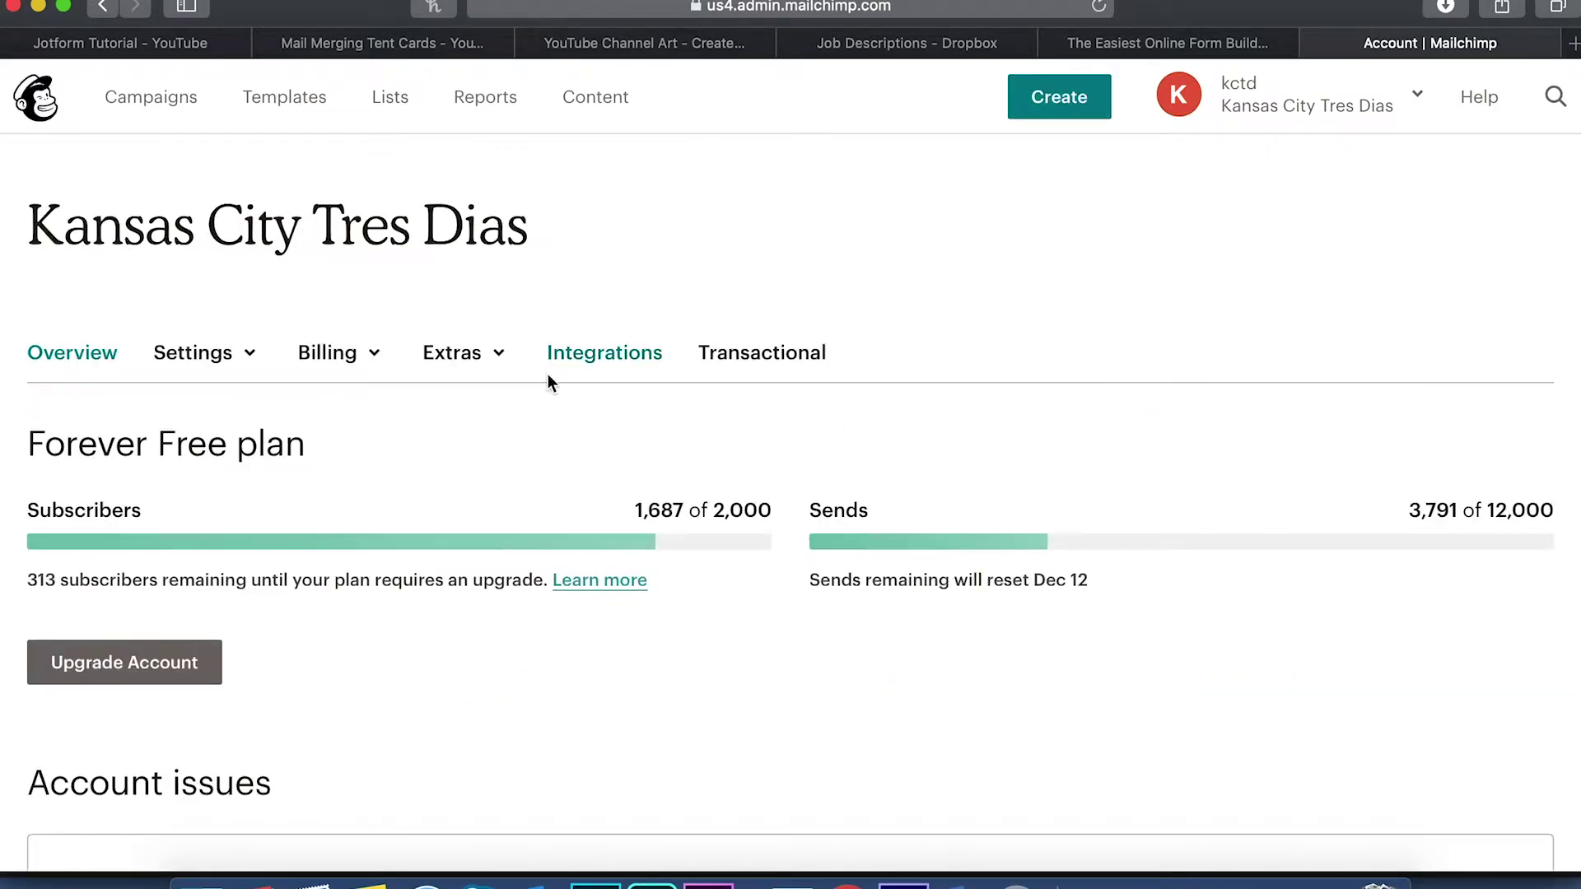
{"action": "left_click", "coordinate": [488, 362]}
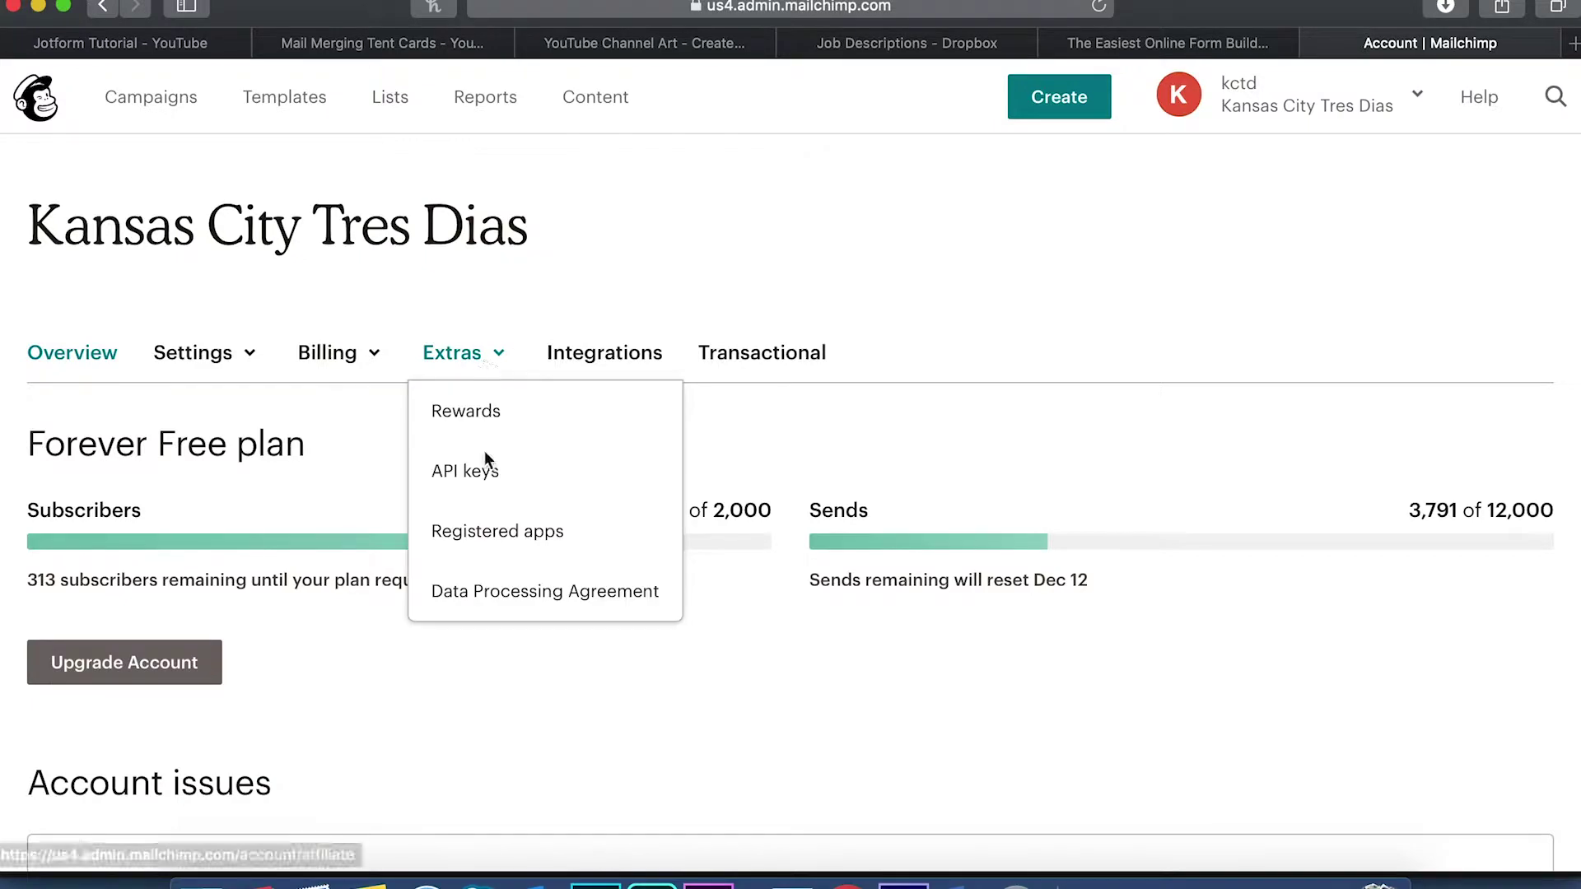
{"action": "left_click", "coordinate": [482, 487]}
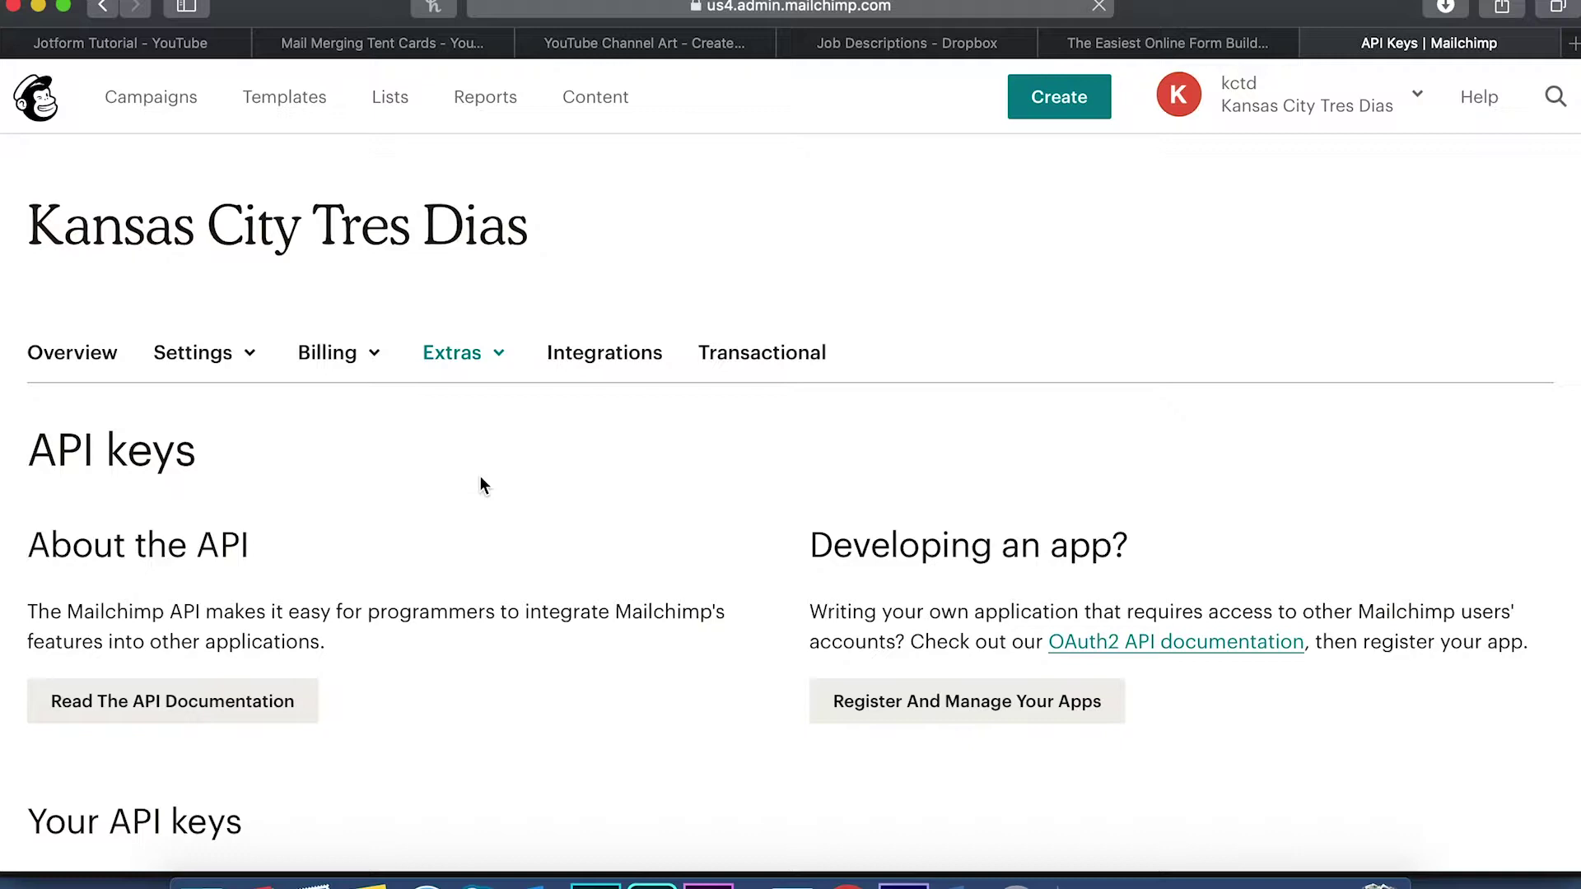
{"action": "scroll", "coordinate": [537, 634], "scroll_direction": "down", "scroll_amount": 5}
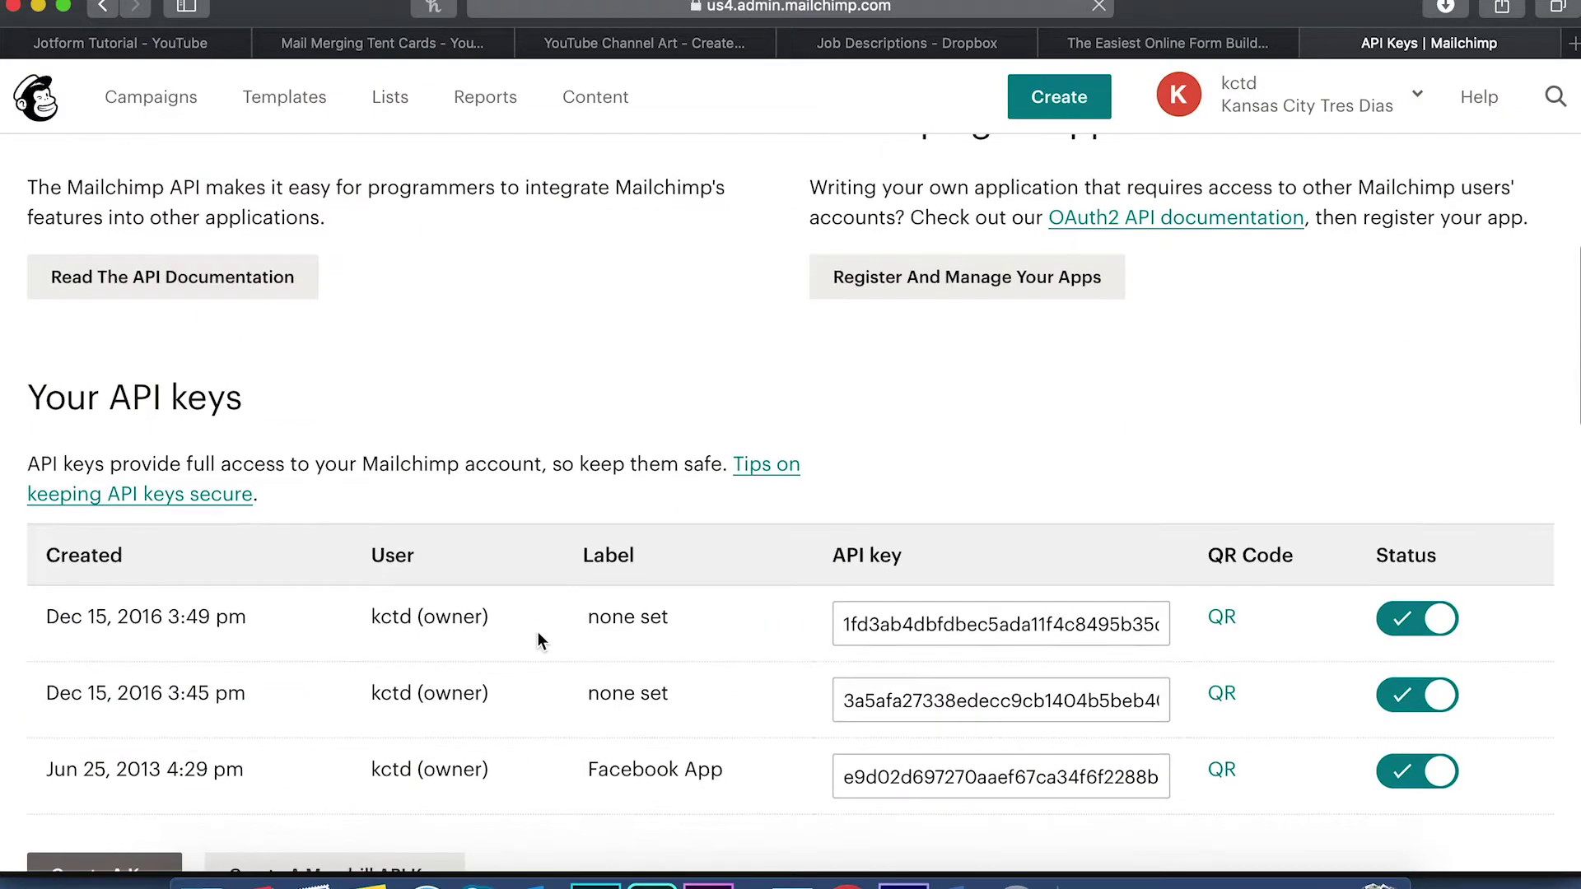
{"action": "scroll", "coordinate": [537, 631], "scroll_direction": "down", "scroll_amount": 3}
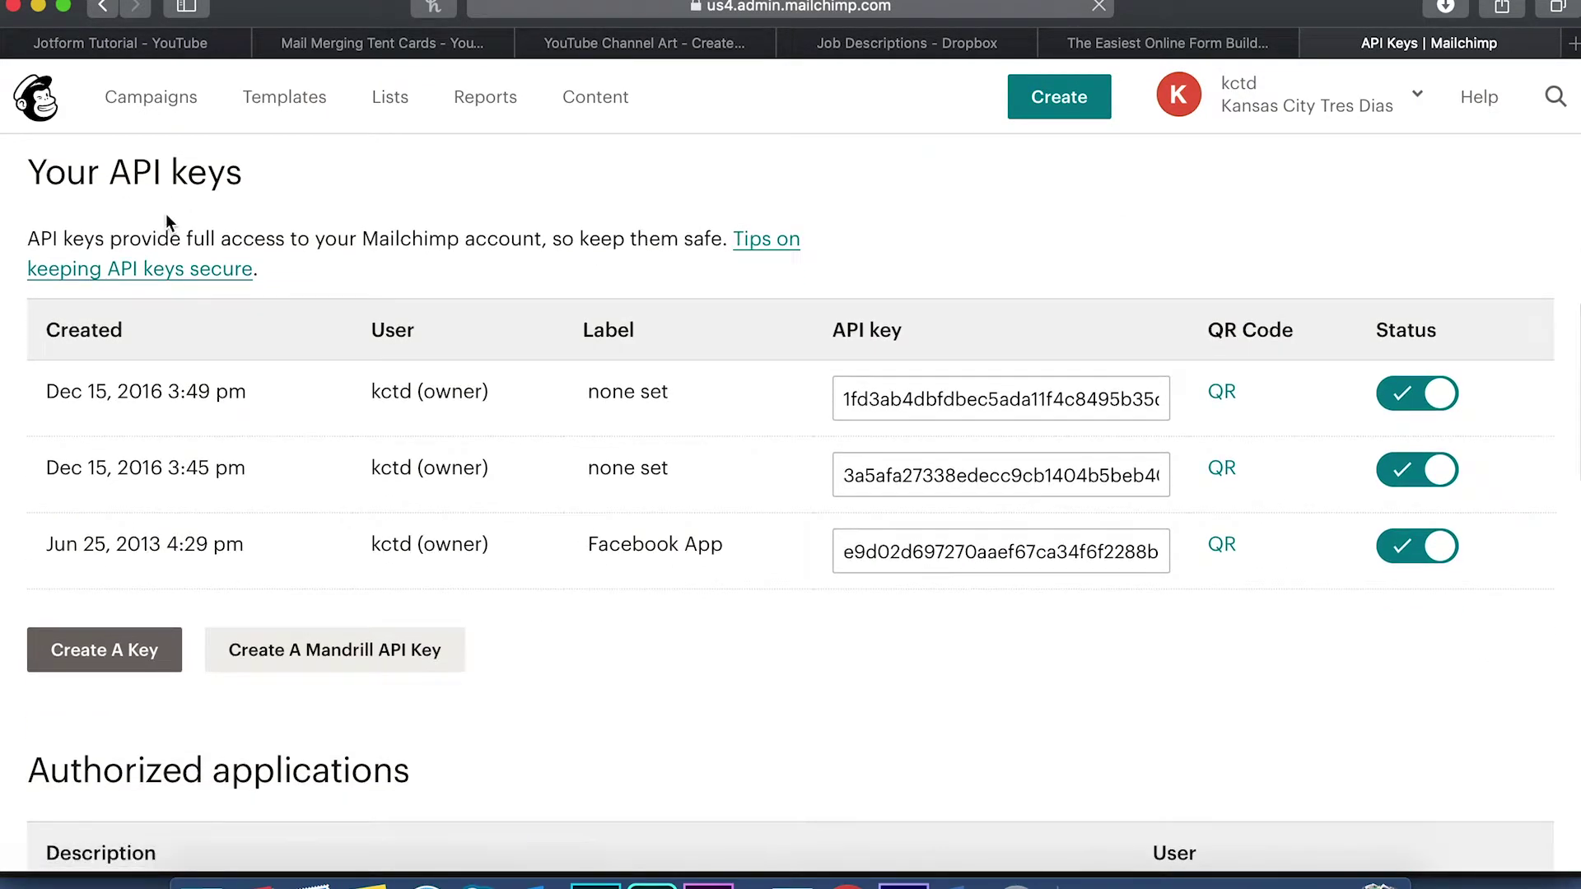
Create a new API key and select its value for copying
{"action": "left_click", "coordinate": [118, 655]}
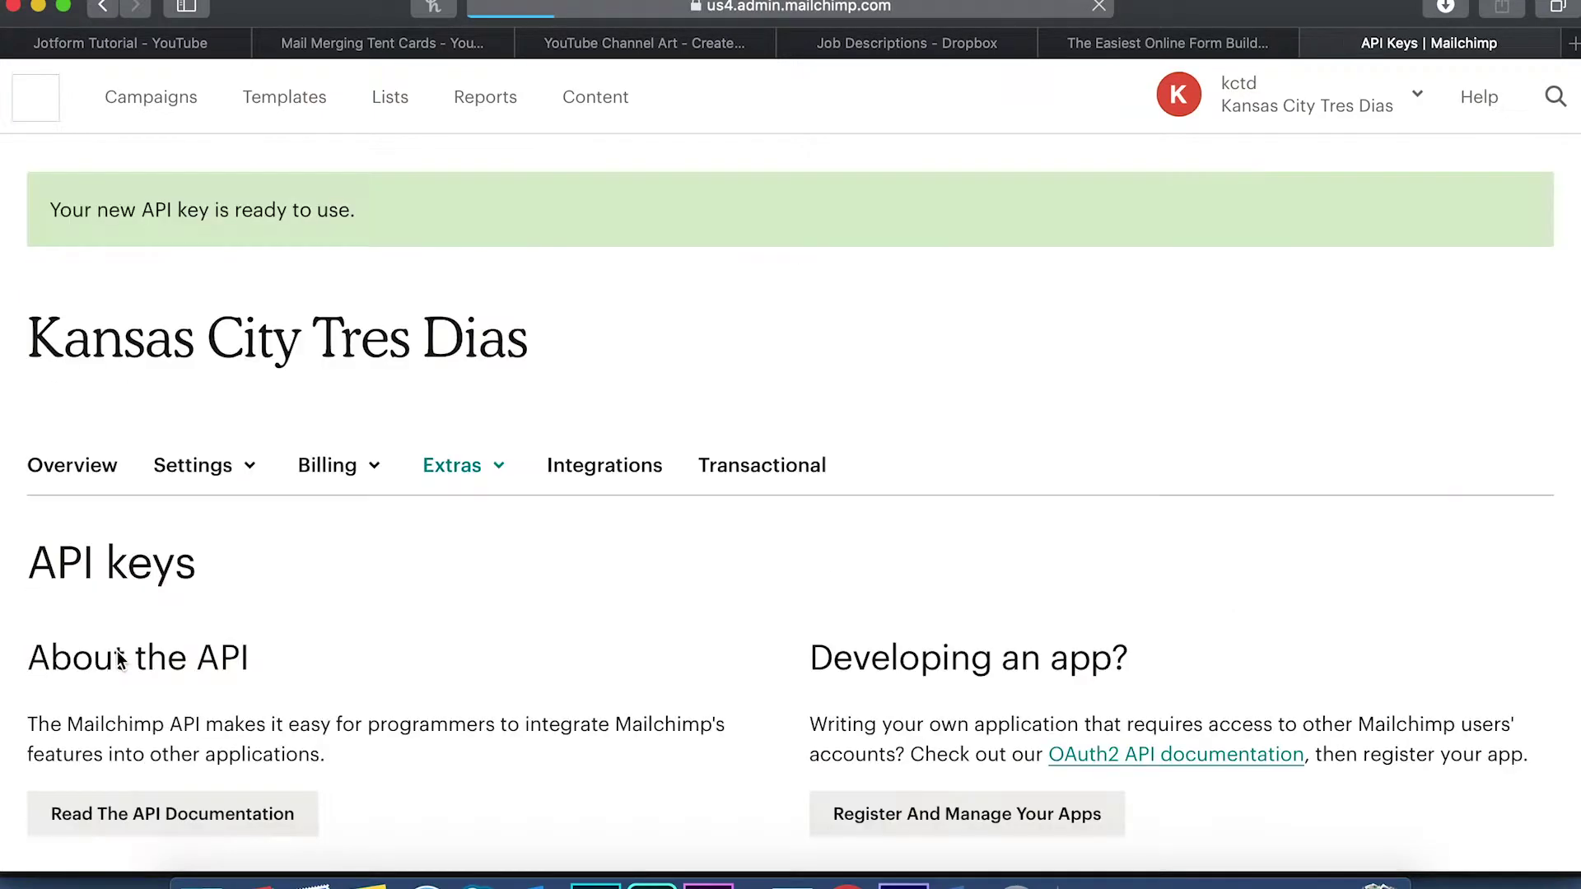
{"action": "scroll", "coordinate": [249, 603], "scroll_direction": "down", "scroll_amount": 10}
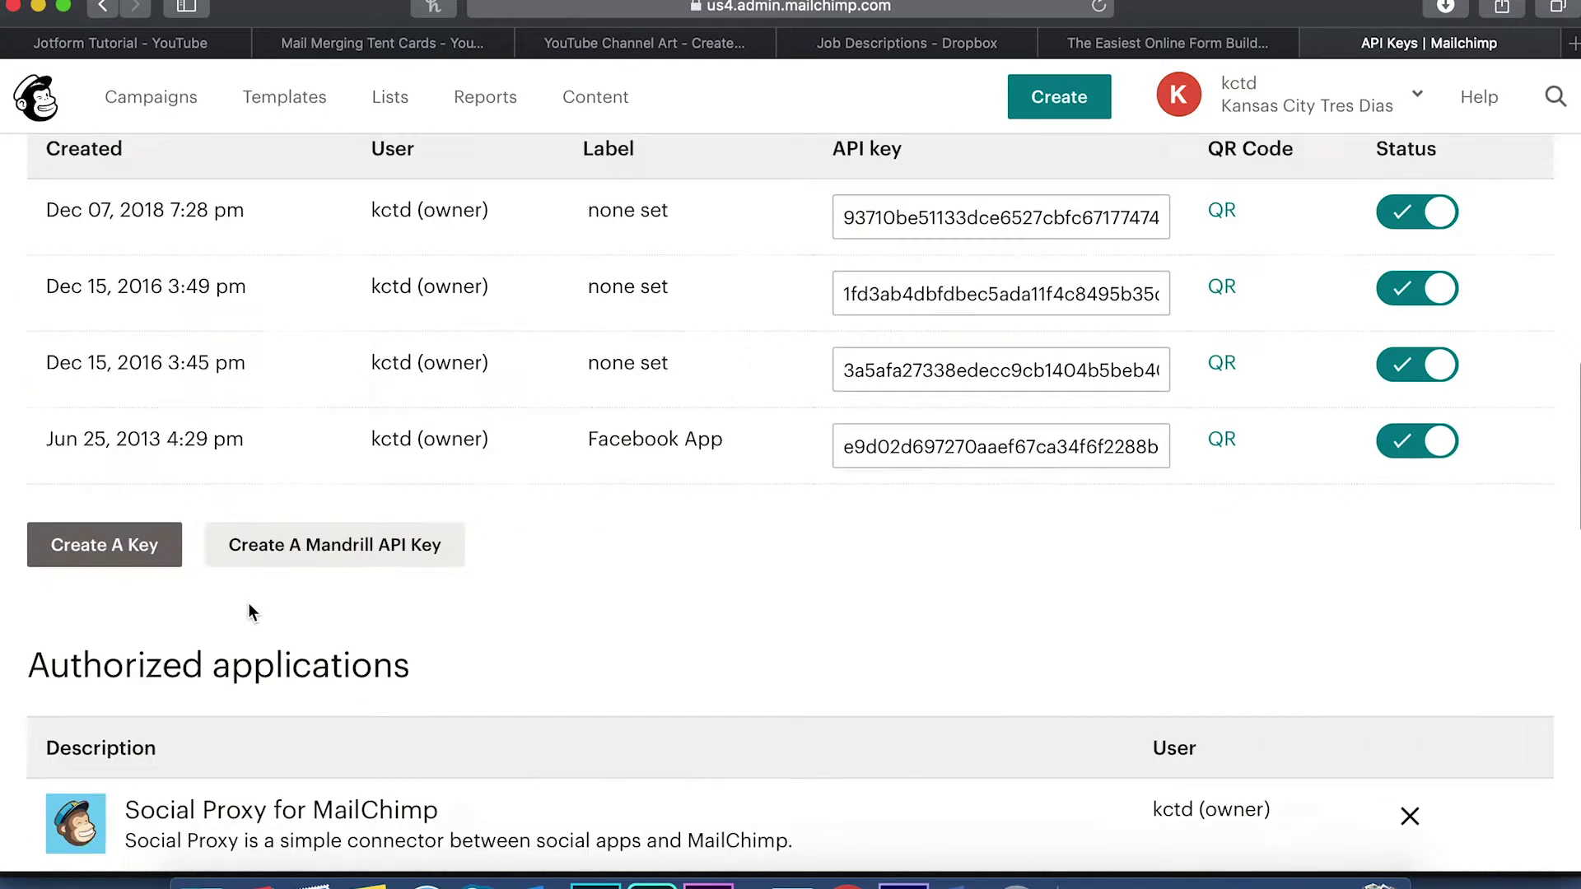
{"action": "scroll", "coordinate": [521, 582], "scroll_direction": "up", "scroll_amount": 2}
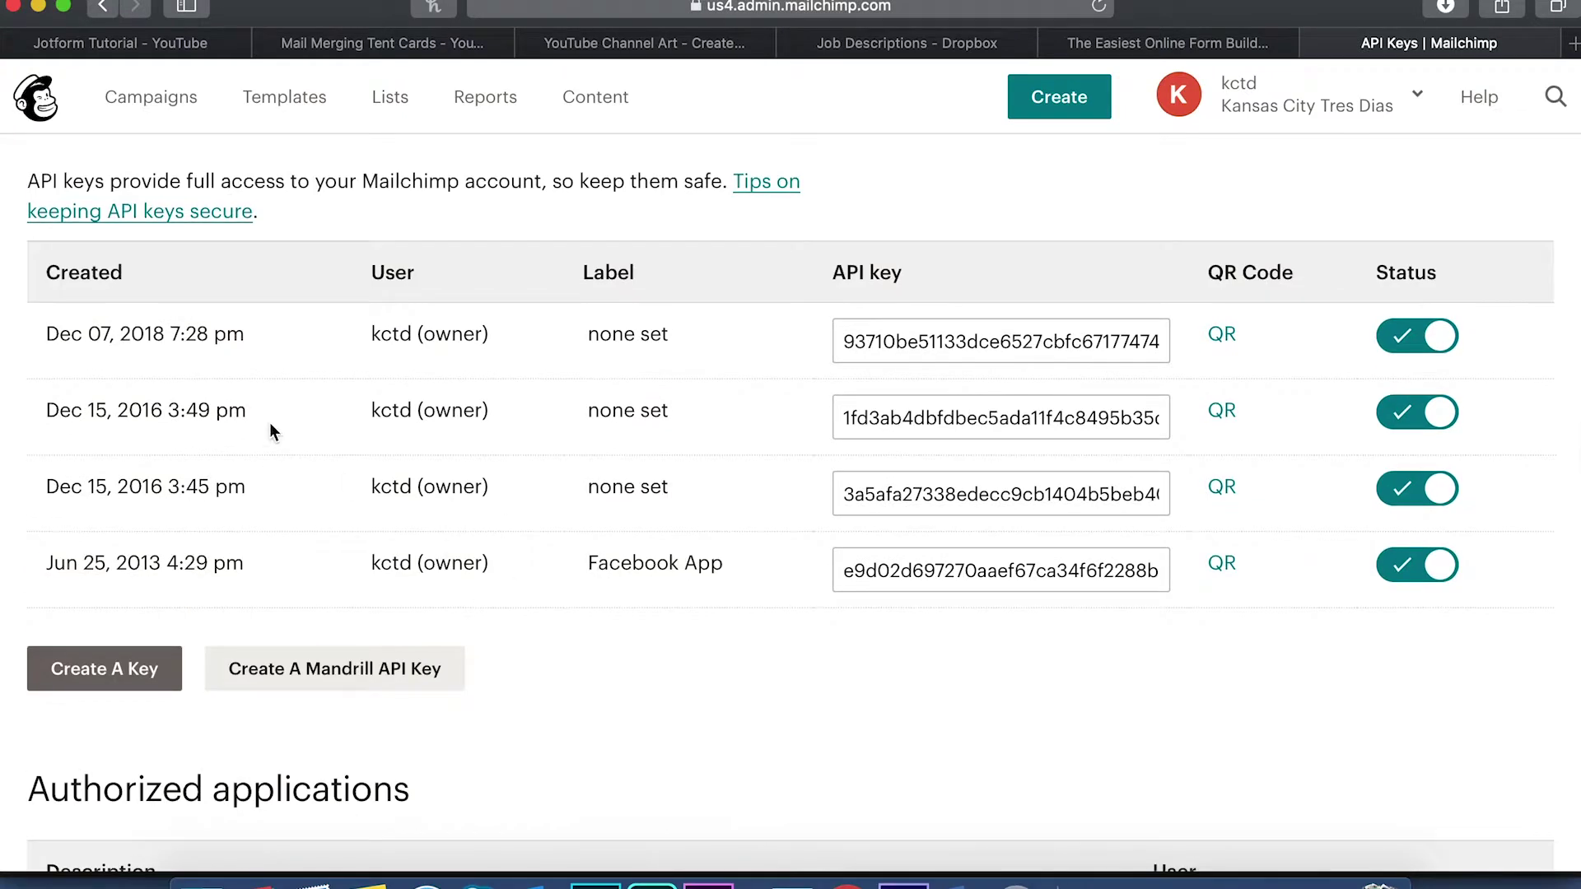
{"action": "left_click", "coordinate": [955, 334]}
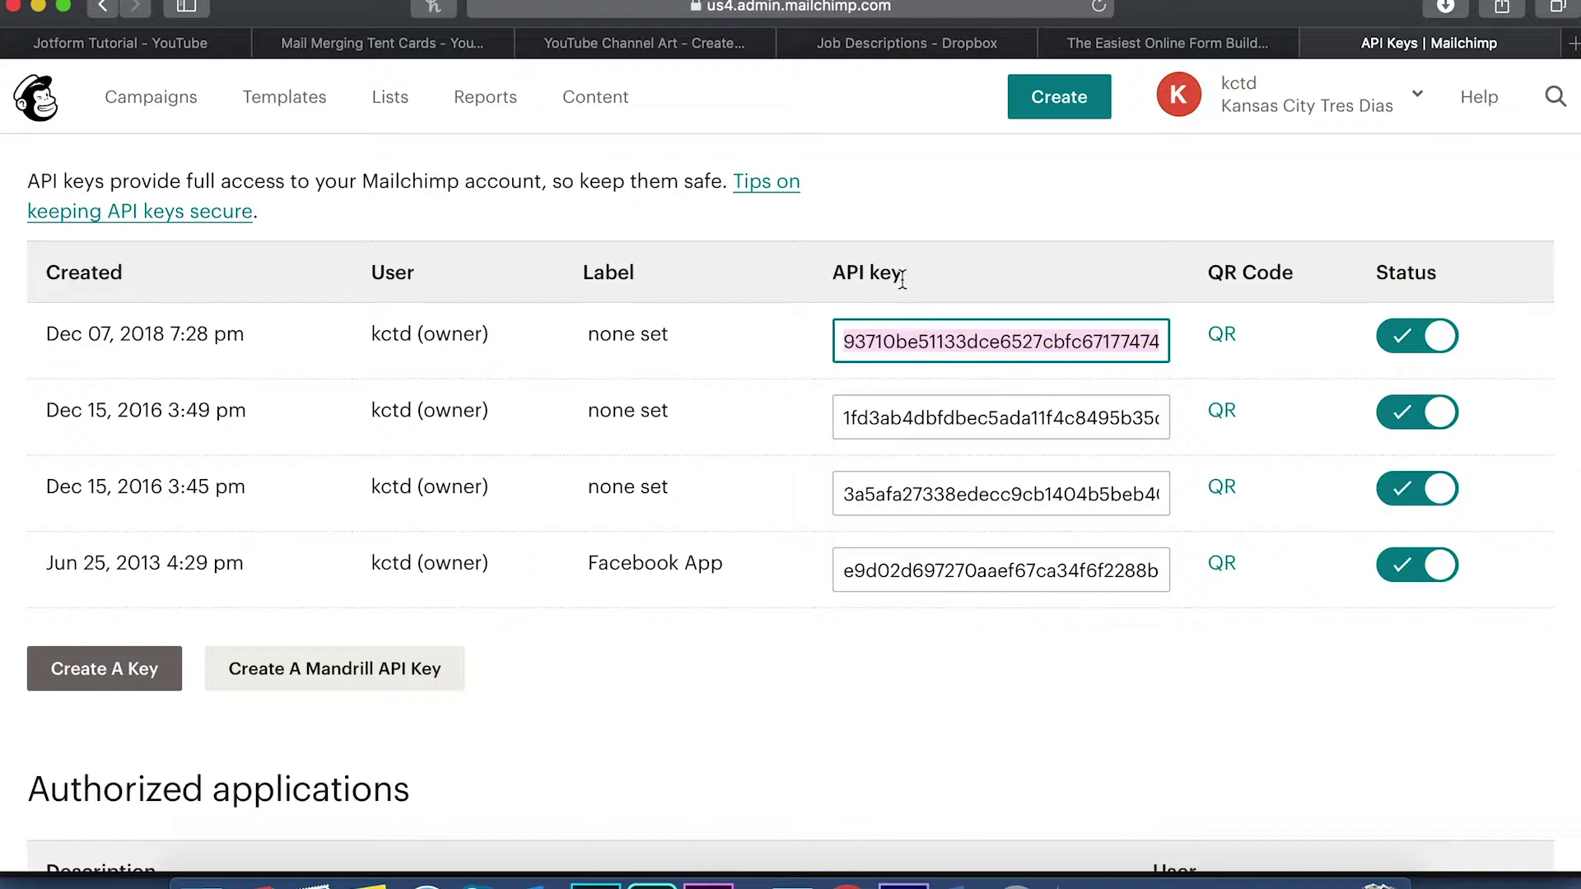
Paste the new API key into JotForm's MailChimp API Key field and authenticate
{"action": "left_click", "coordinate": [1108, 43]}
{"action": "left_click", "coordinate": [834, 672]}
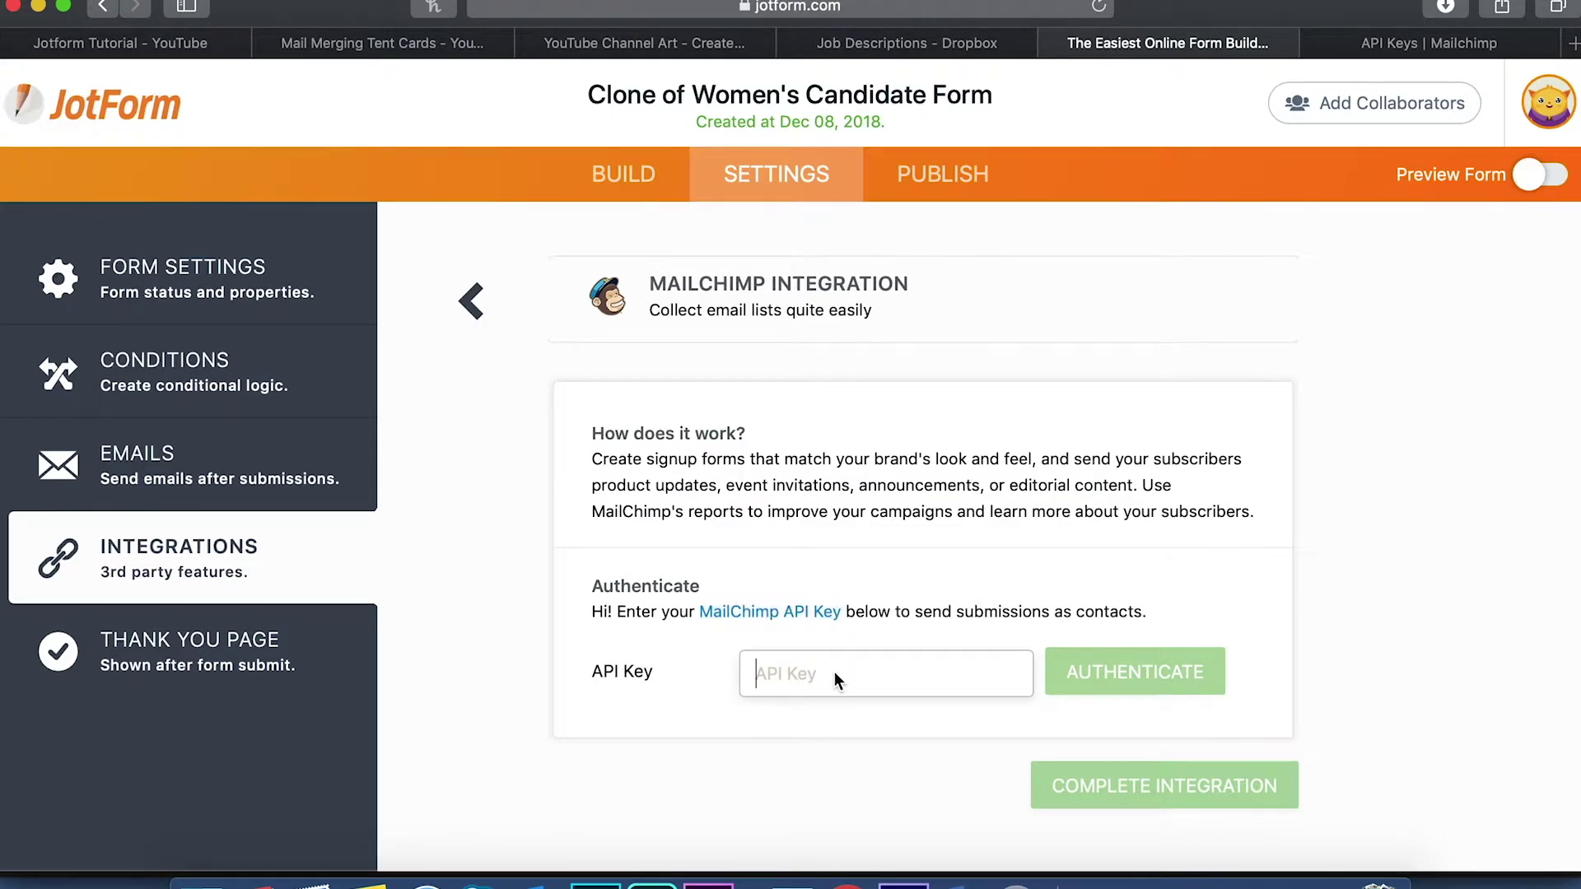
{"action": "key", "text": "super+v"}
{"action": "left_click", "coordinate": [1112, 683]}
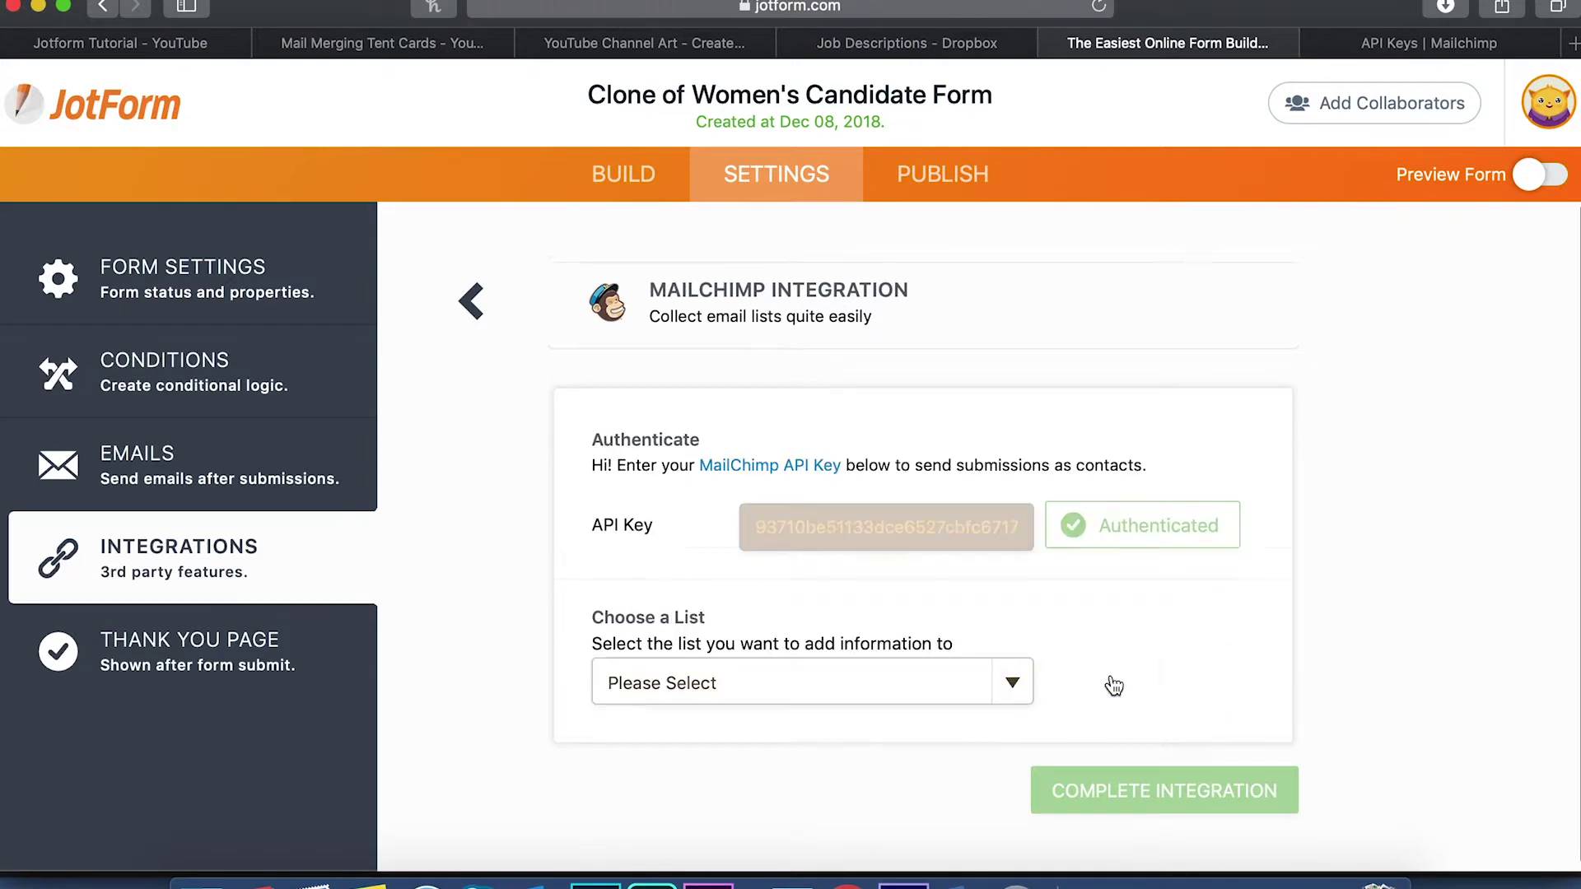
Browse the available Mailchimp lists without choosing one, then return to Mailchimp
{"action": "left_click", "coordinate": [1017, 694]}
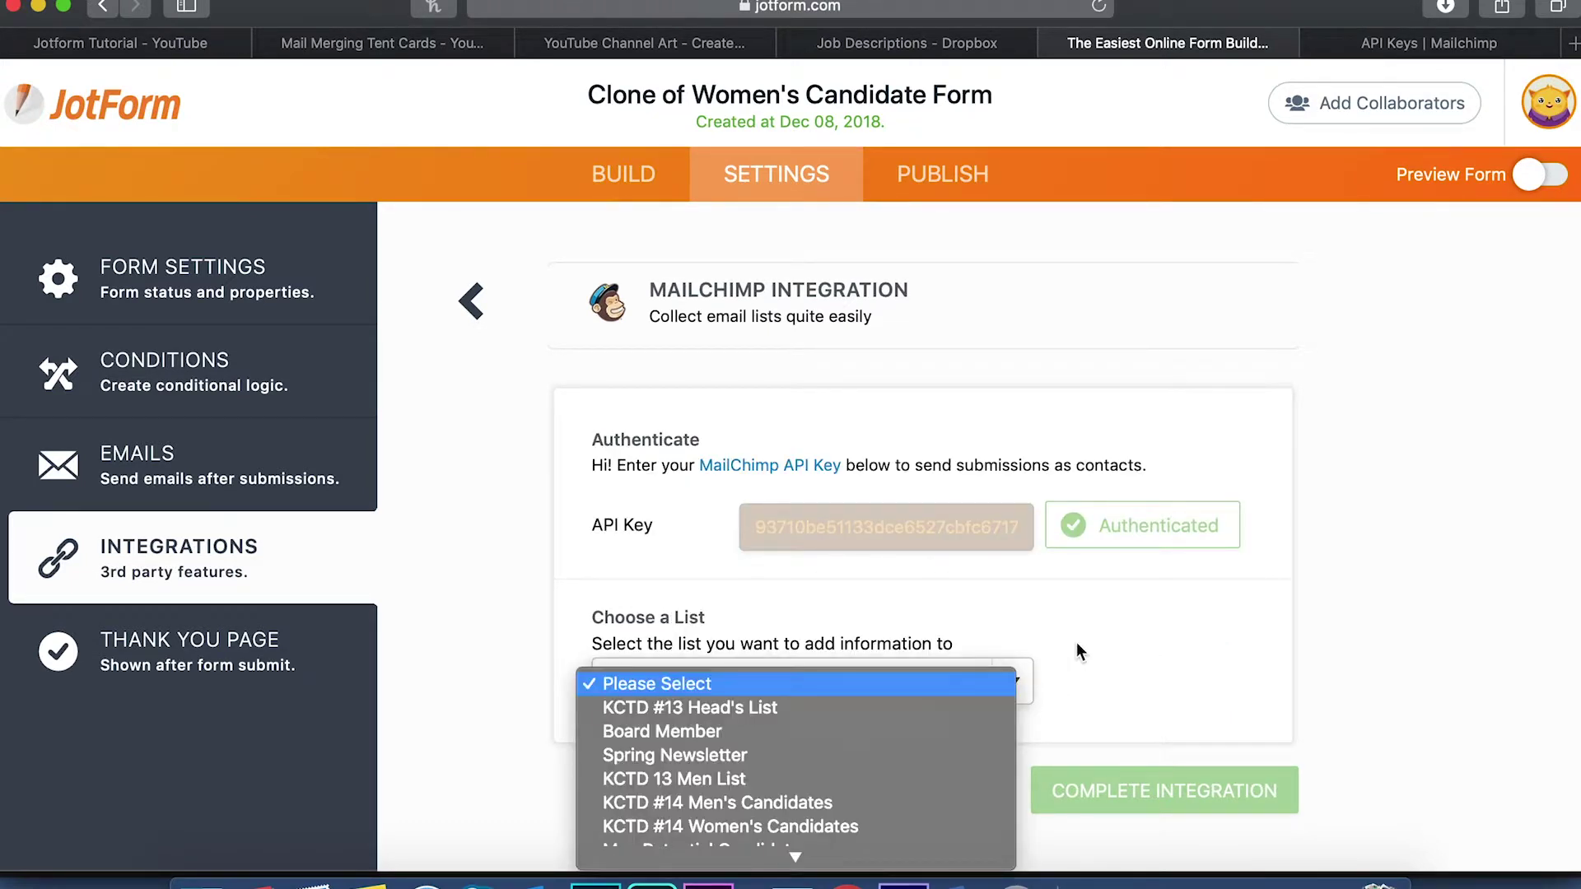
{"action": "scroll", "coordinate": [903, 739], "scroll_direction": "down", "scroll_amount": 2}
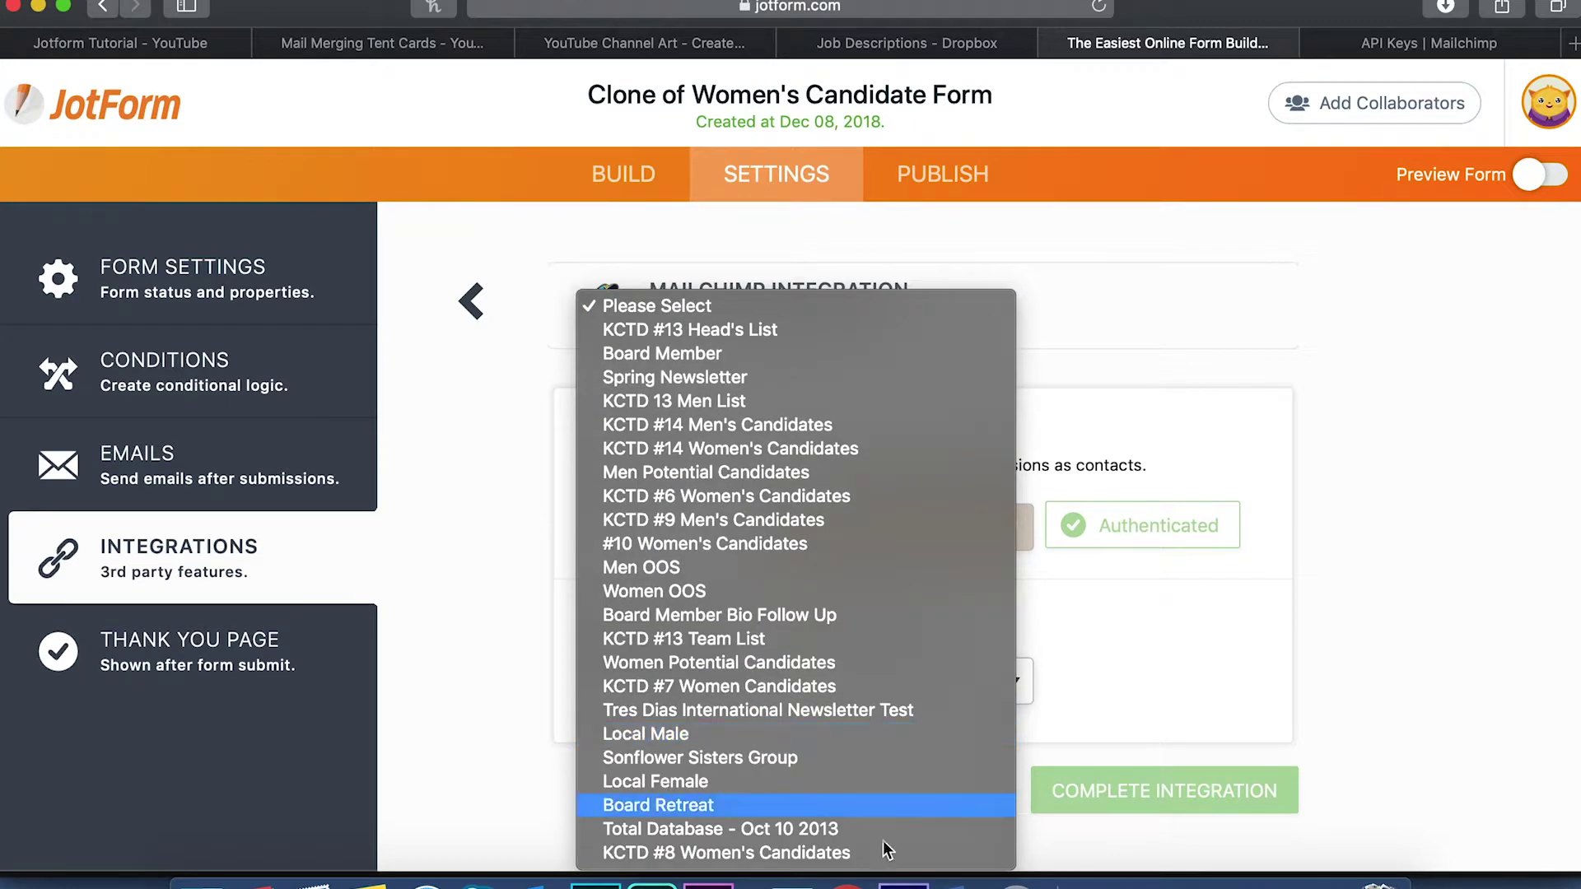
{"action": "left_click", "coordinate": [1288, 675]}
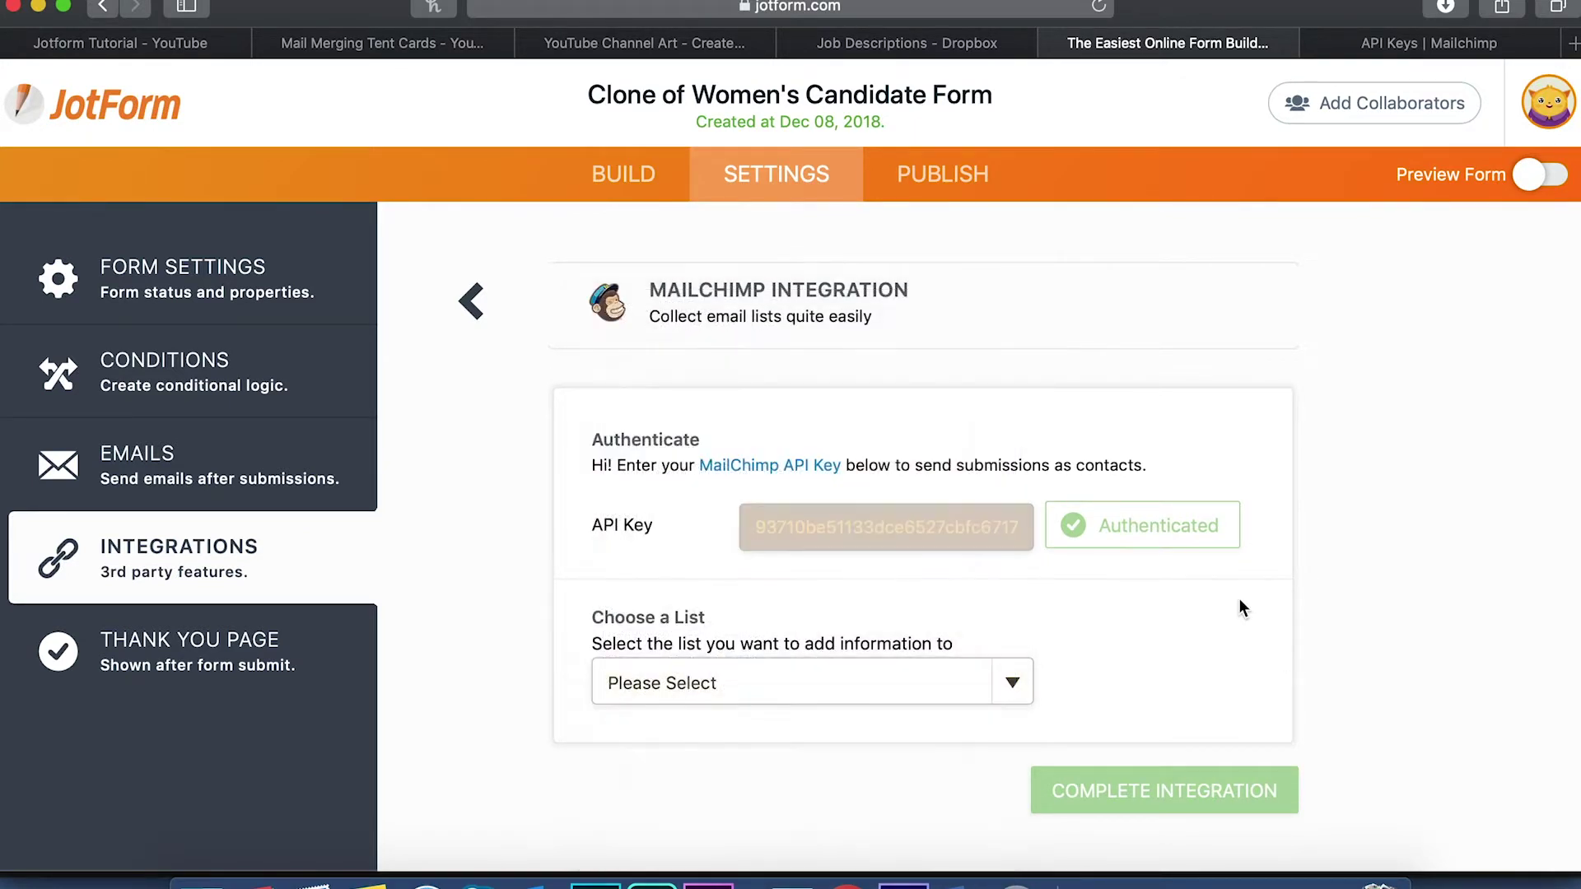
{"action": "left_click", "coordinate": [1411, 39]}
Go to Mailchimp's Lists page and start a new list with Create List
{"action": "scroll", "coordinate": [494, 346], "scroll_direction": "up", "scroll_amount": 10}
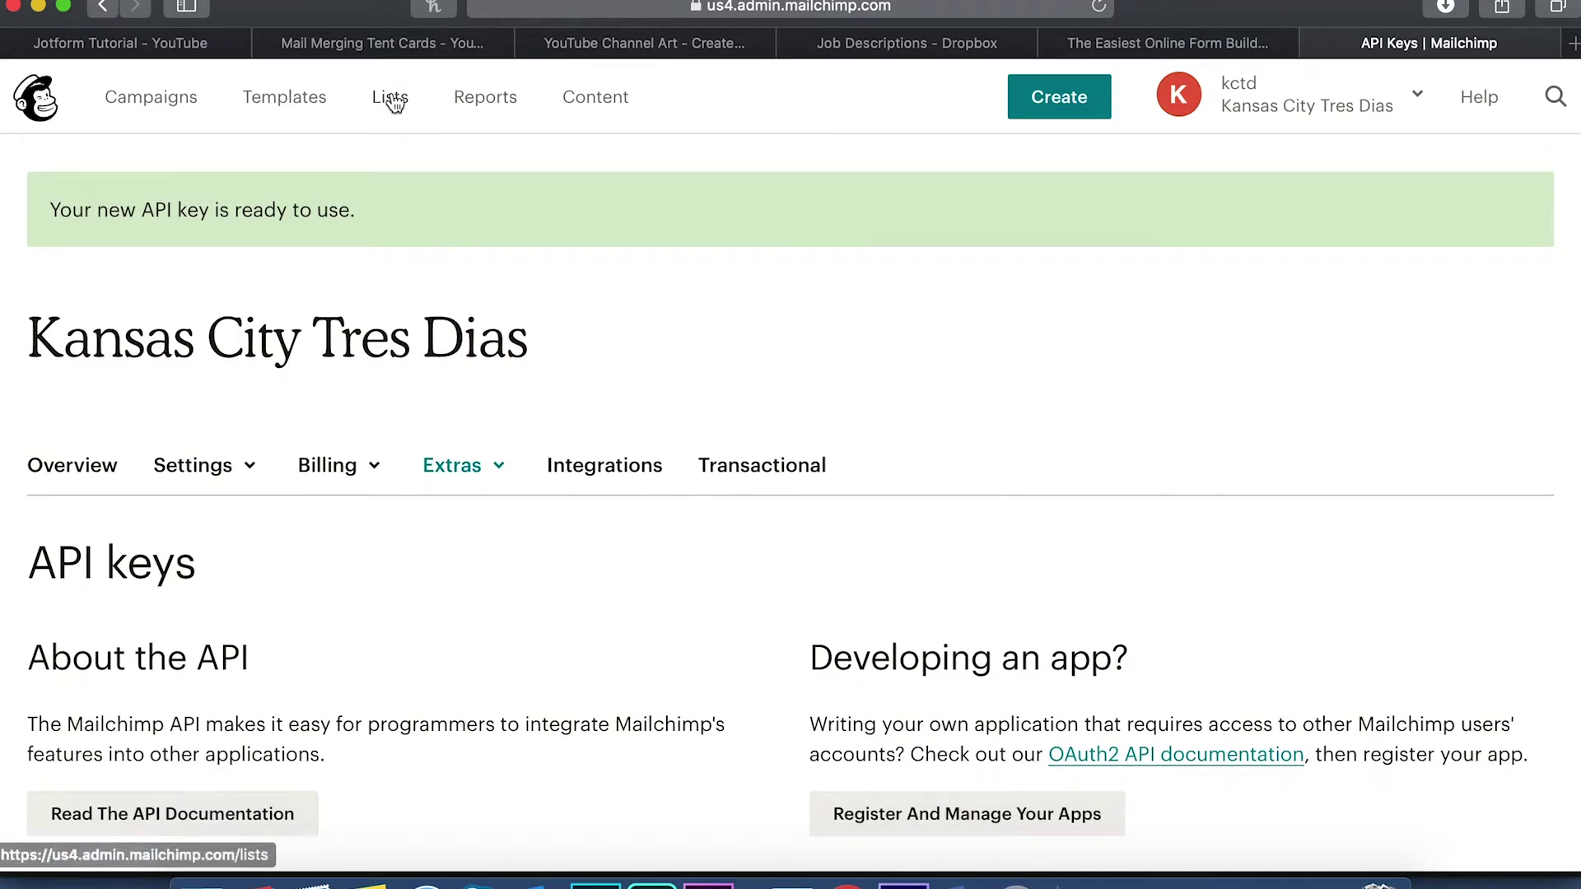
{"action": "left_click", "coordinate": [390, 99]}
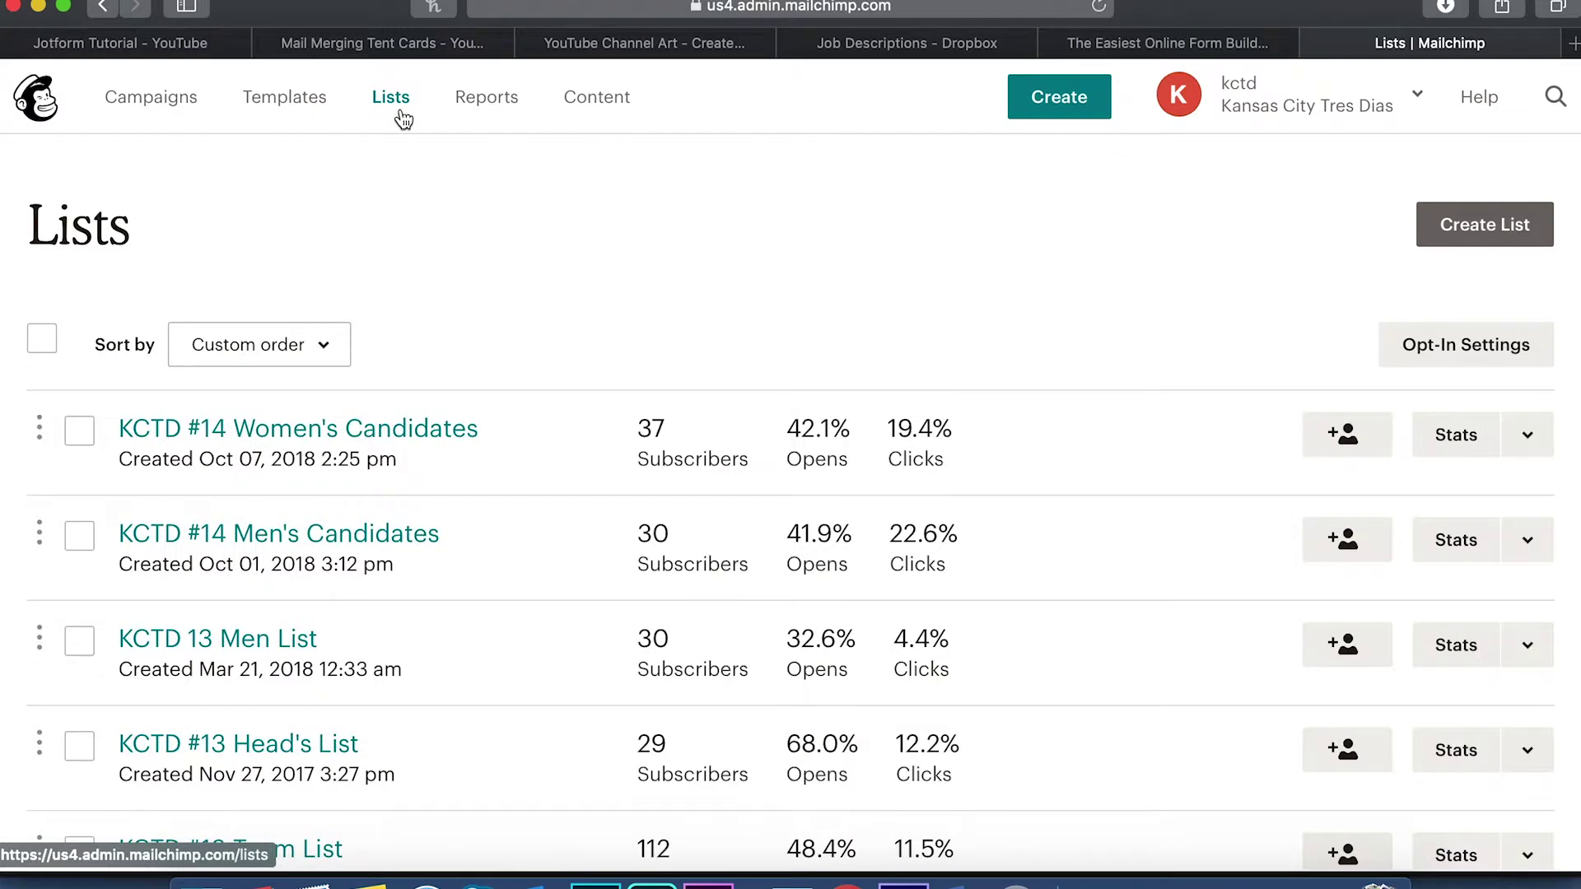
{"action": "left_click", "coordinate": [1508, 229]}
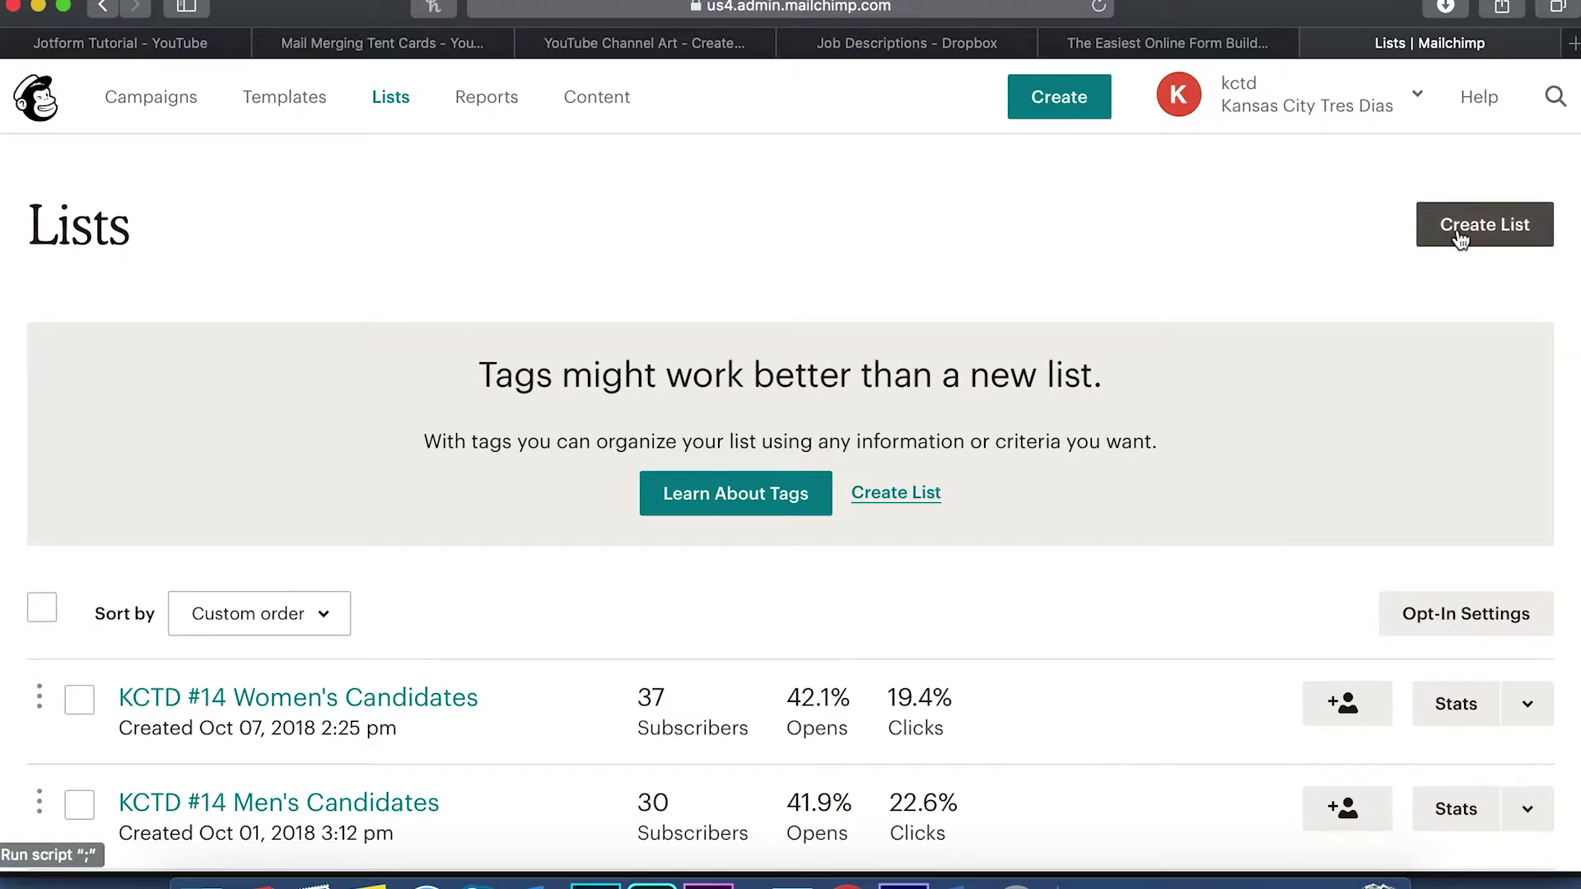
{"action": "left_click", "coordinate": [904, 498]}
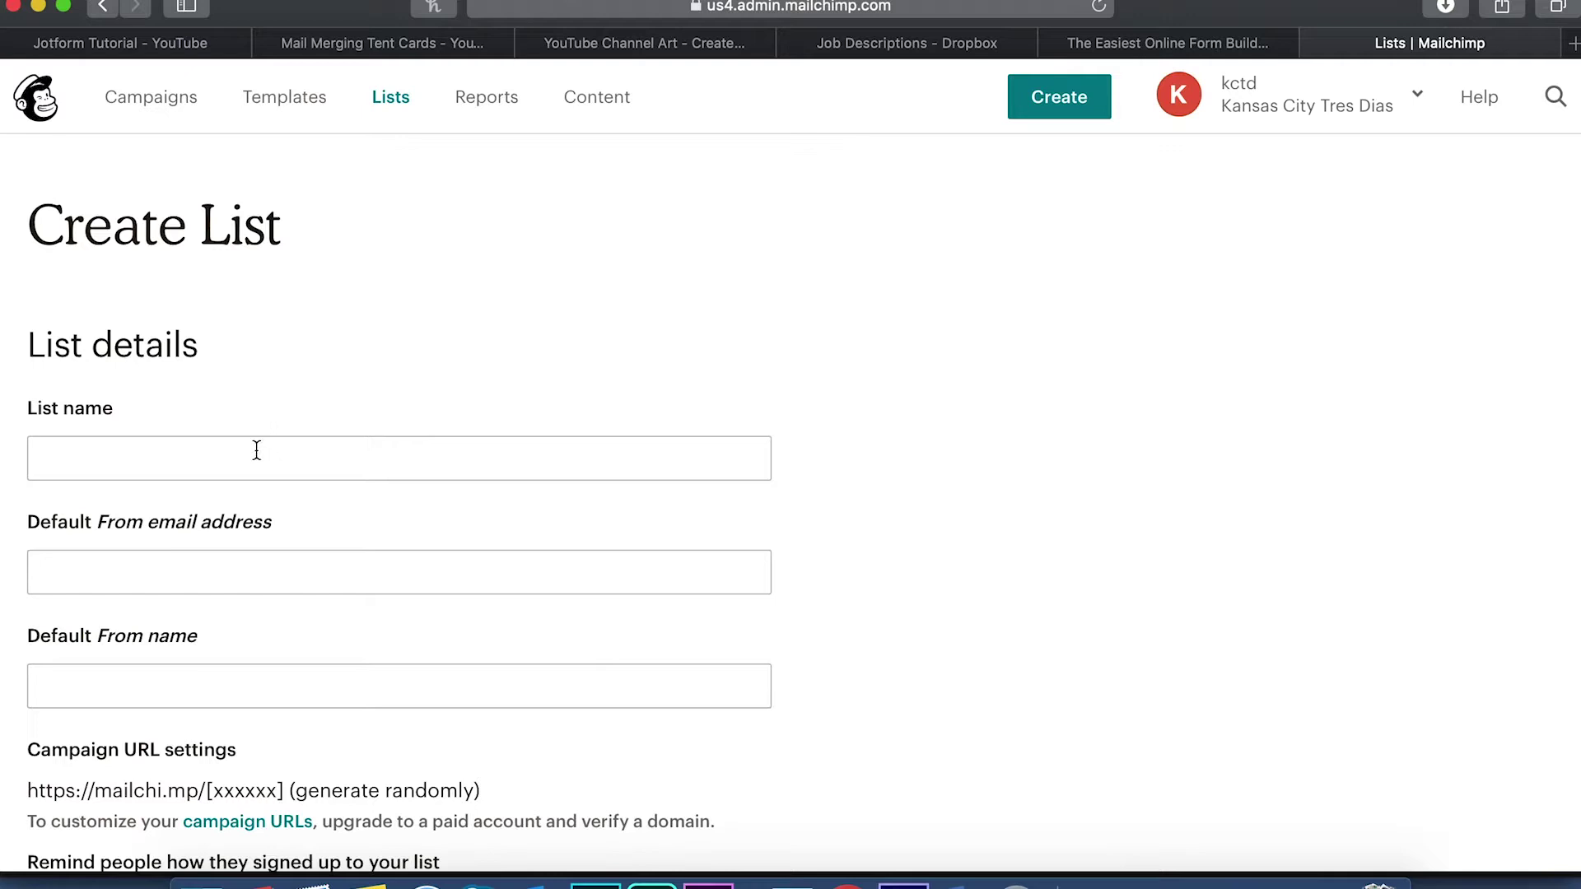
Name the new list 'KCTD Women's Candidates' and enter the organisation's default from e-mail address
{"action": "left_click", "coordinate": [256, 450]}
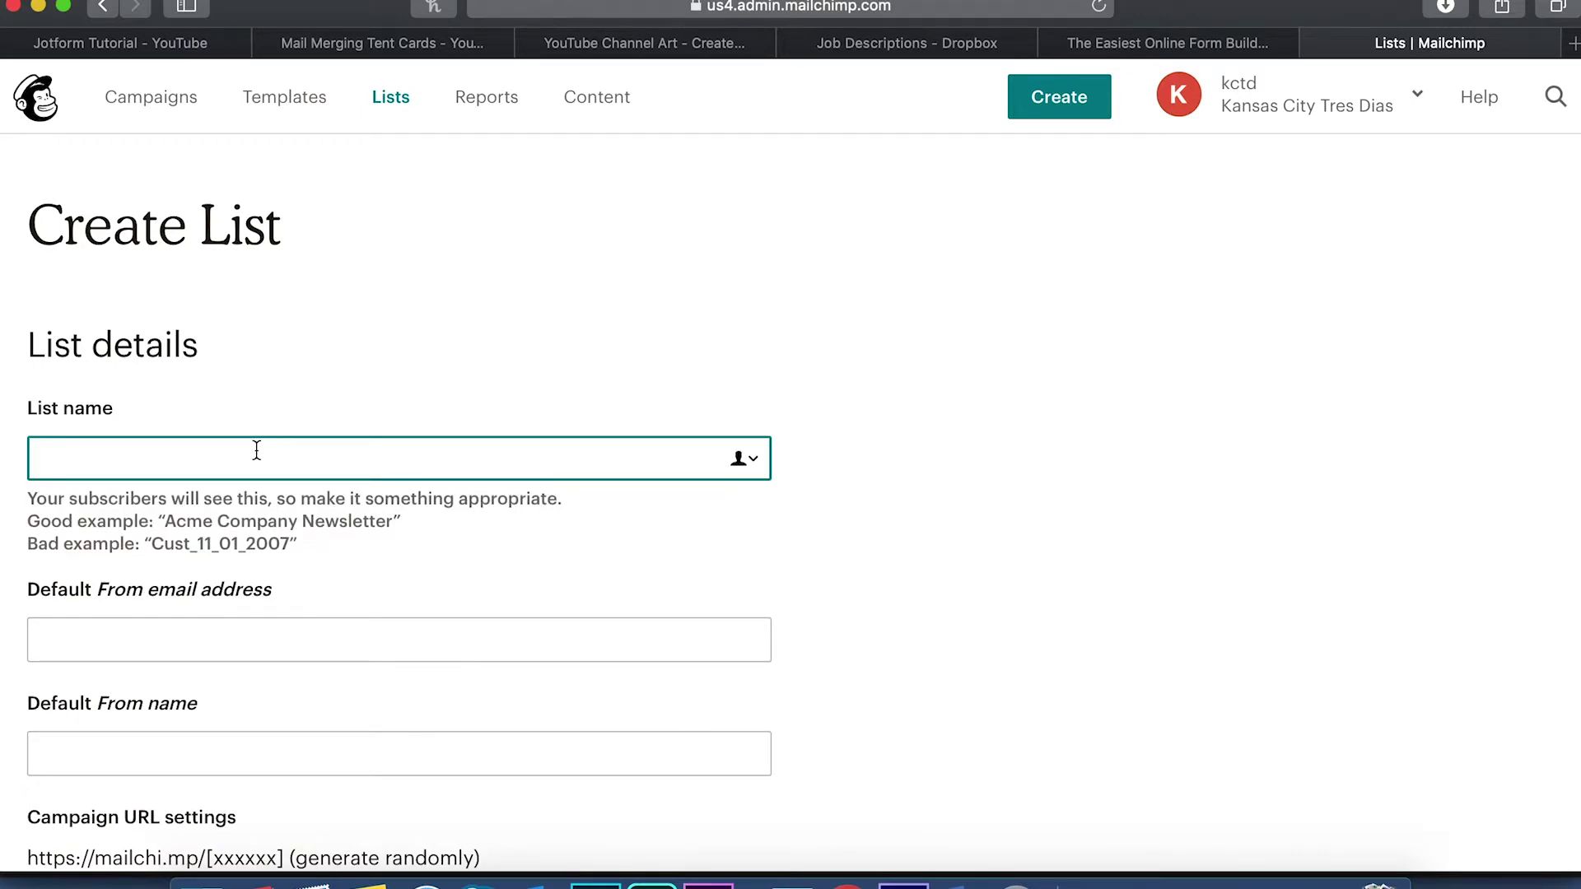
{"action": "type", "text": "KCTD Women's Candidates"}
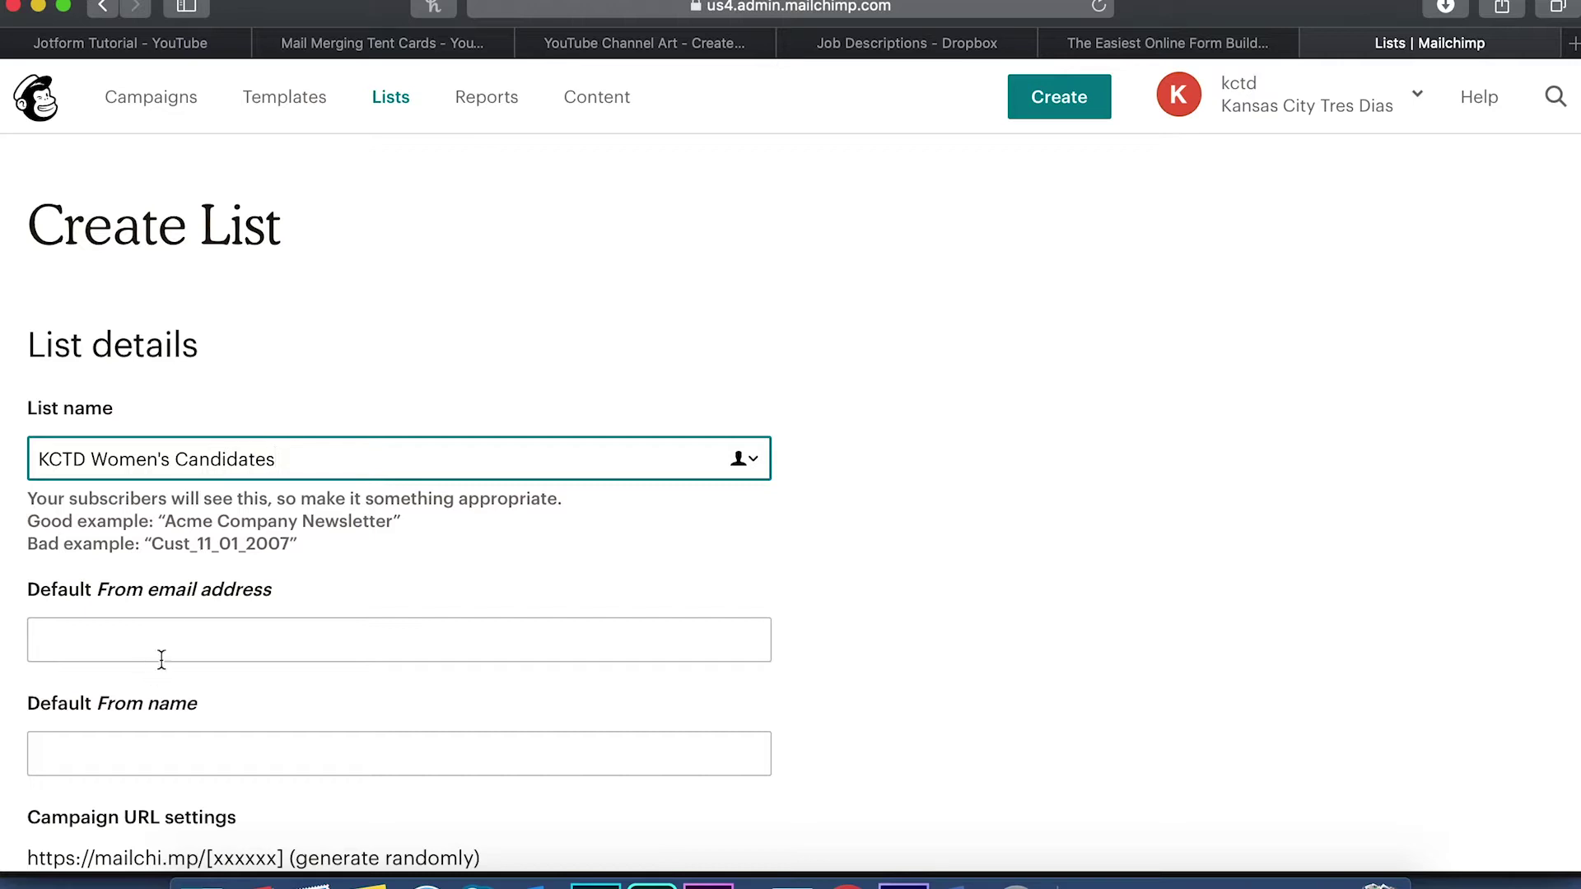
{"action": "left_click", "coordinate": [161, 654]}
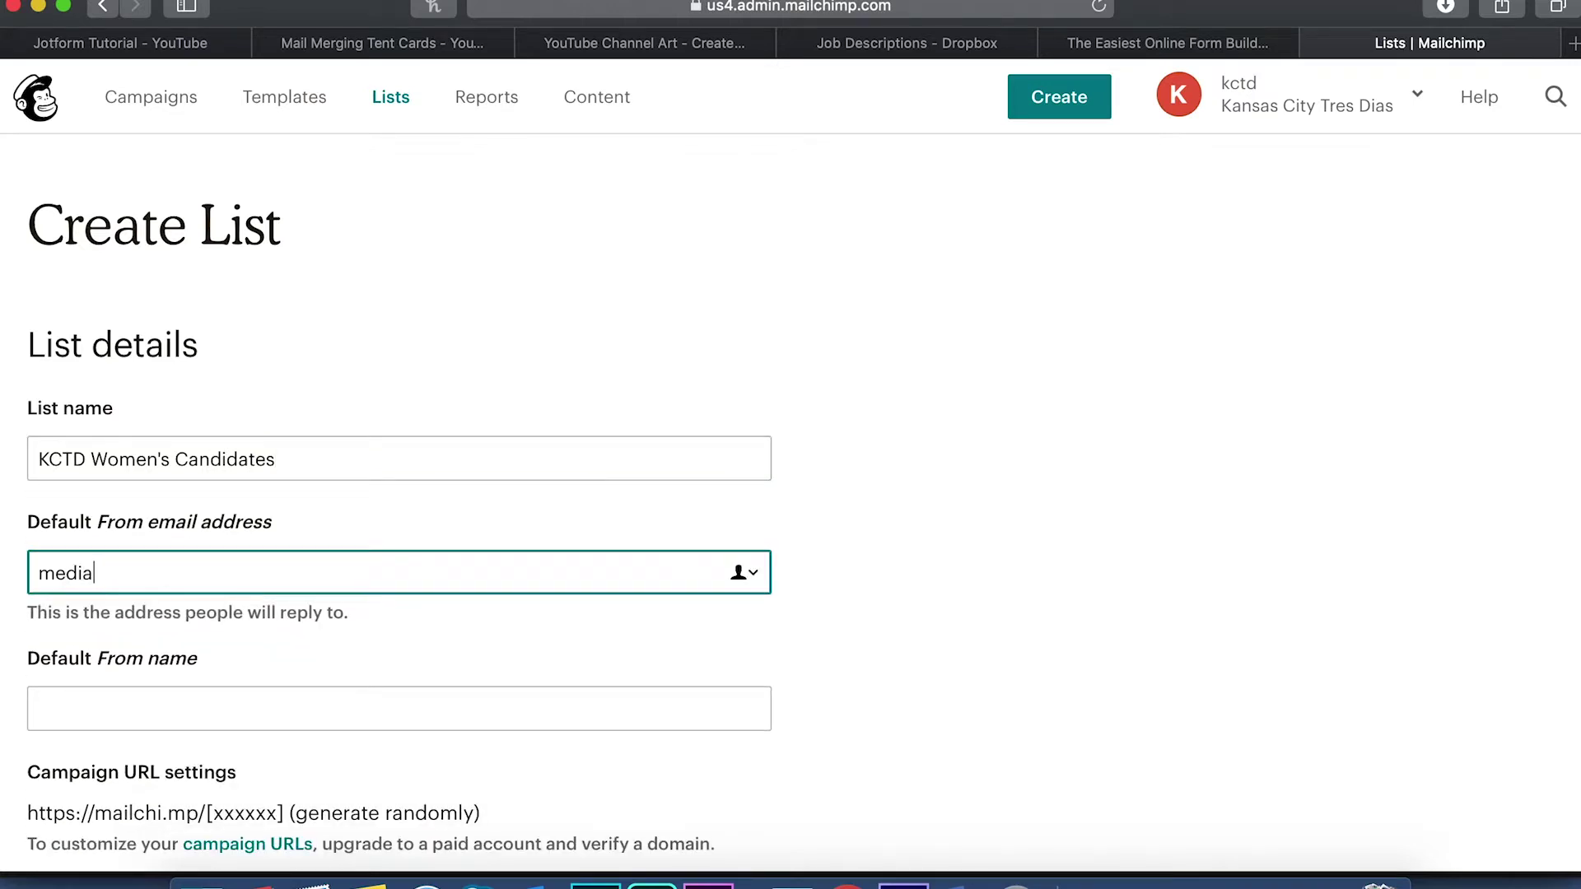
{"action": "scroll", "coordinate": [289, 650], "scroll_direction": "down", "scroll_amount": 3}
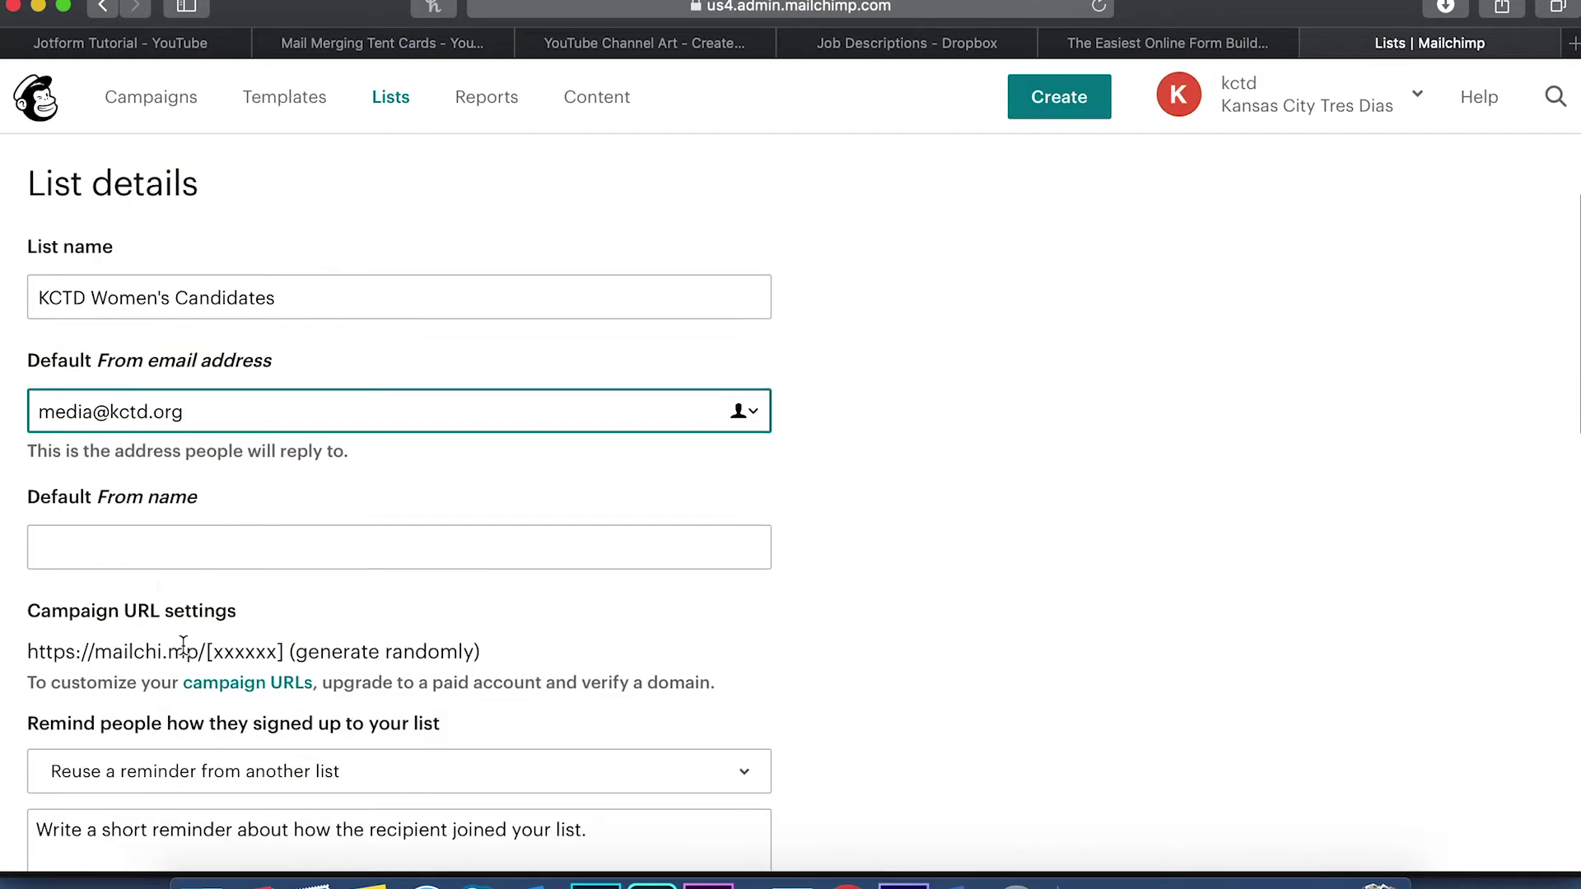
Set the list's default from name to 'Kansas City Tres Dias'
{"action": "left_click", "coordinate": [155, 564]}
{"action": "type", "text": "Kansas City T"}
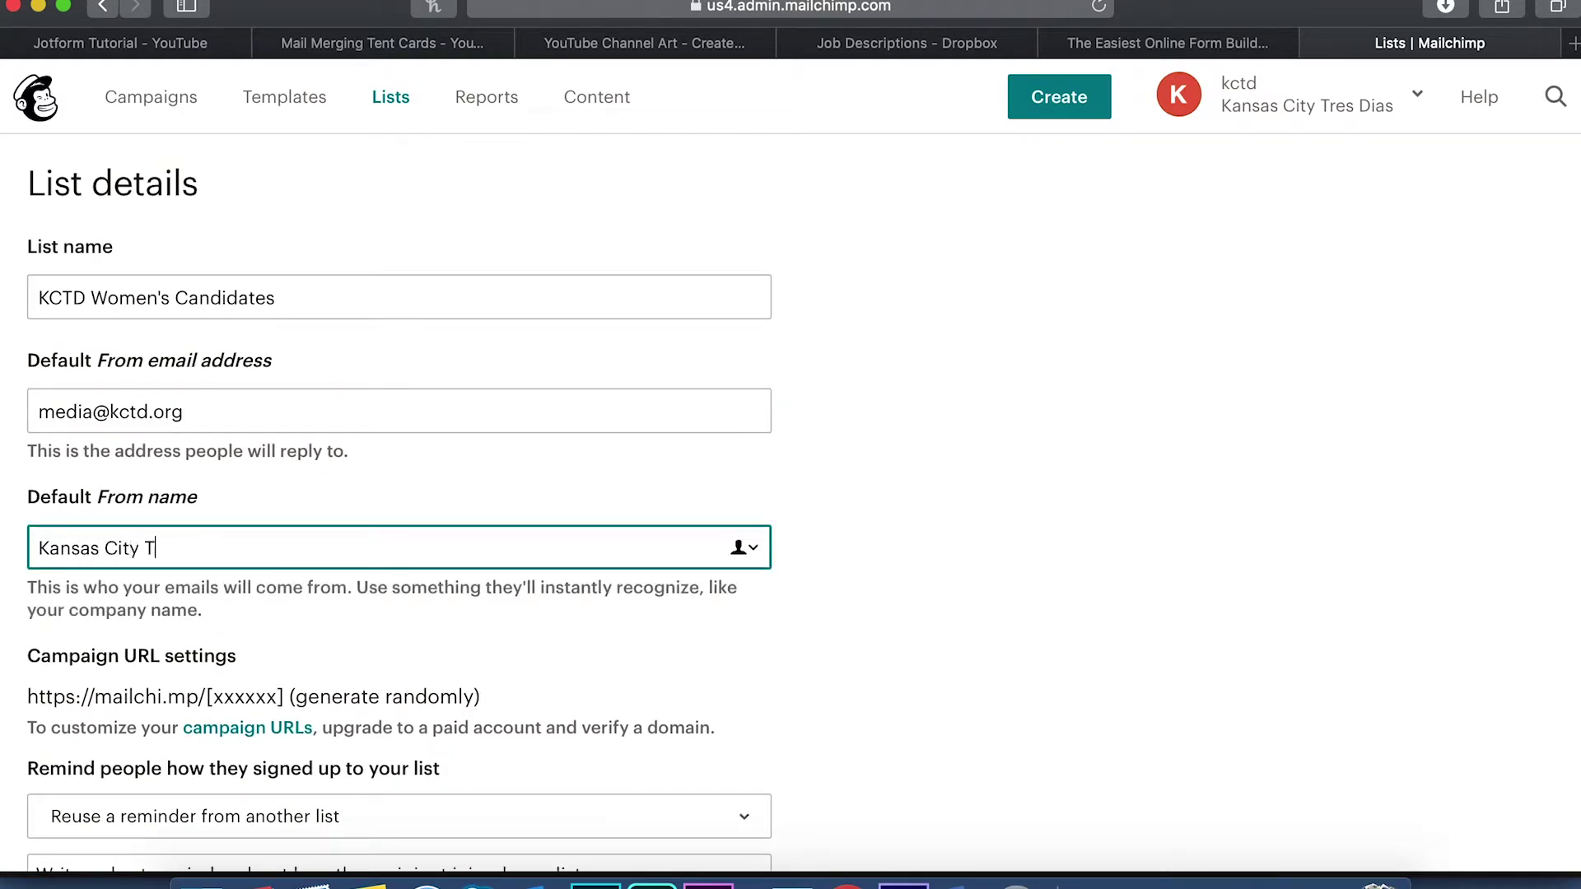
{"action": "type", "text": "ers Is"}
{"action": "key", "text": "BackSpace"}
{"action": "key", "text": "BackSpace"}
{"action": "type", "text": "s"}
{"action": "key", "text": "BackSpace"}
{"action": "key", "text": "BackSpace"}
{"action": "type", "text": "res Dias"}
{"action": "left_click", "coordinate": [853, 602]}
Reuse the KCTD #14 Women's Candidates reminder and save the list
{"action": "scroll", "coordinate": [853, 602], "scroll_direction": "down", "scroll_amount": 6}
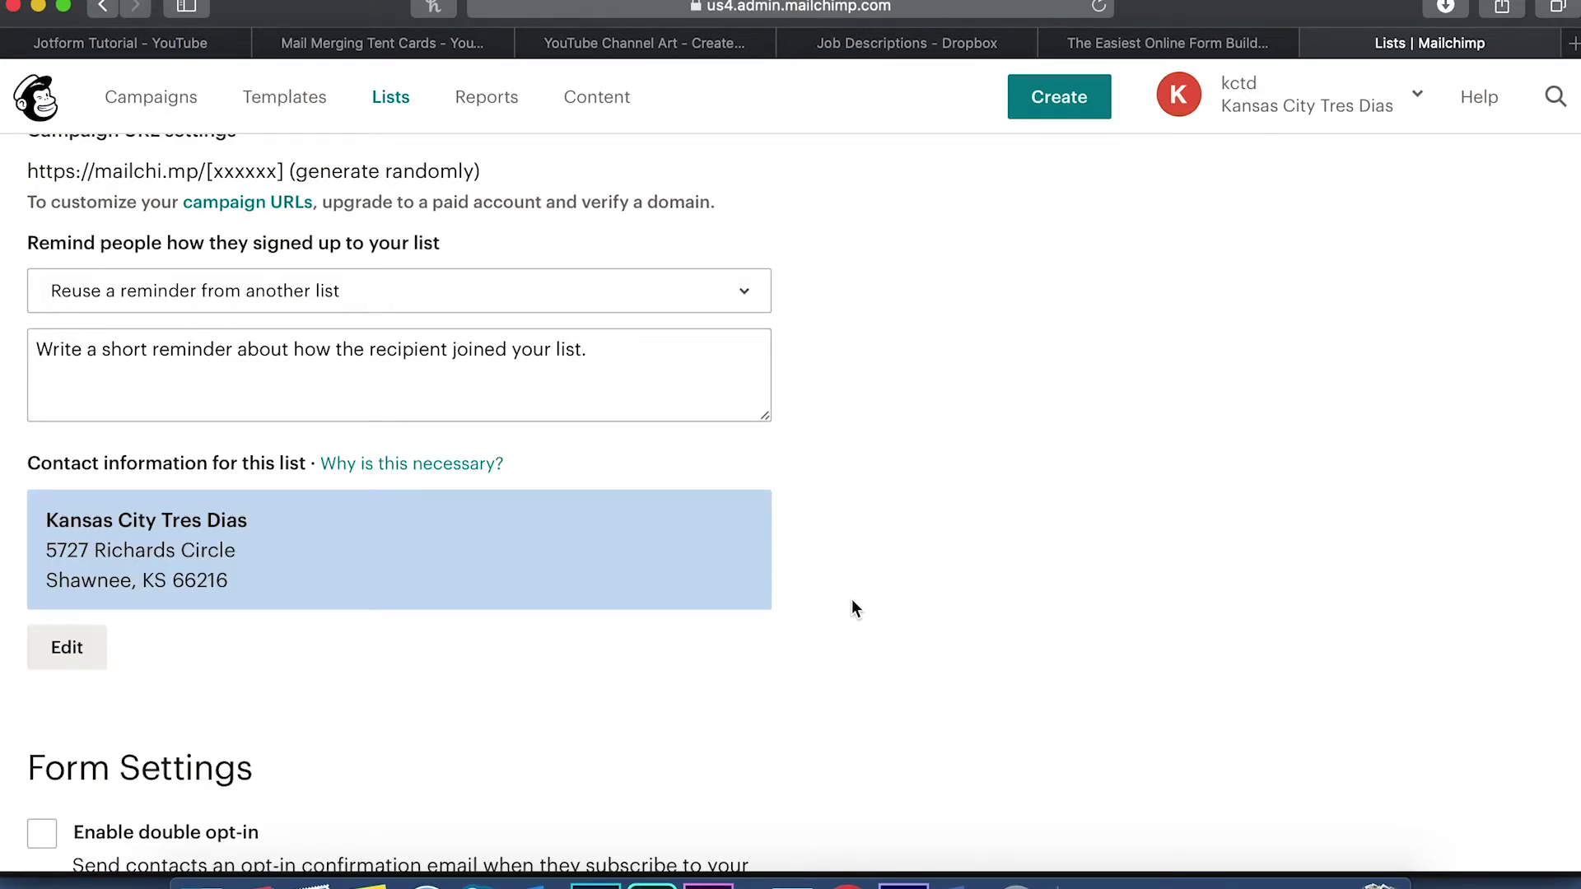
{"action": "scroll", "coordinate": [851, 600], "scroll_direction": "up", "scroll_amount": 7}
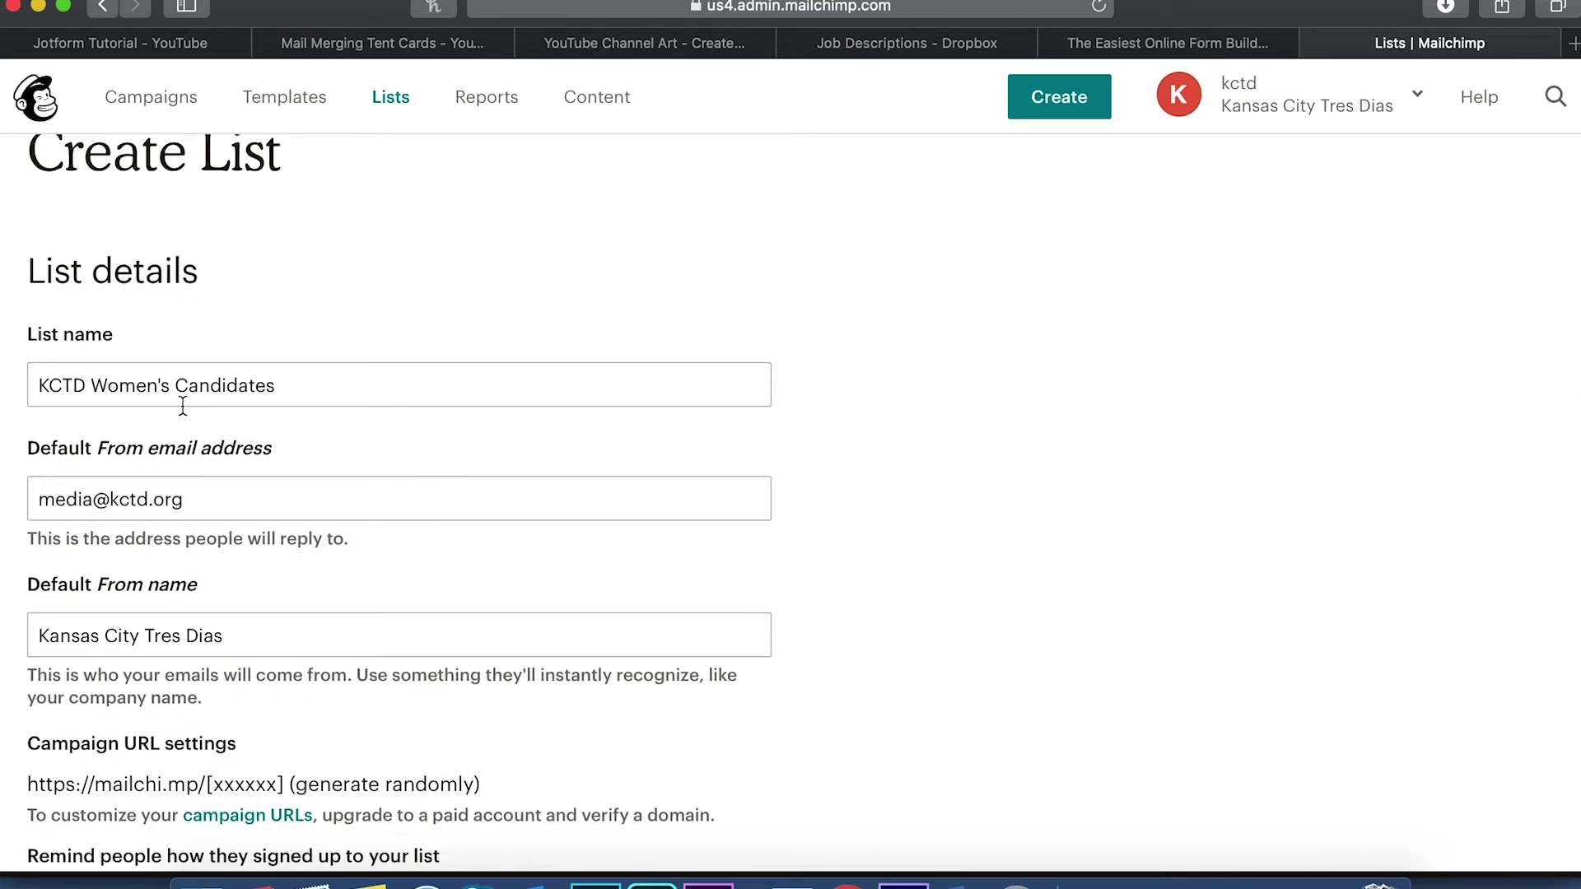
{"action": "scroll", "coordinate": [183, 407], "scroll_direction": "down", "scroll_amount": 6}
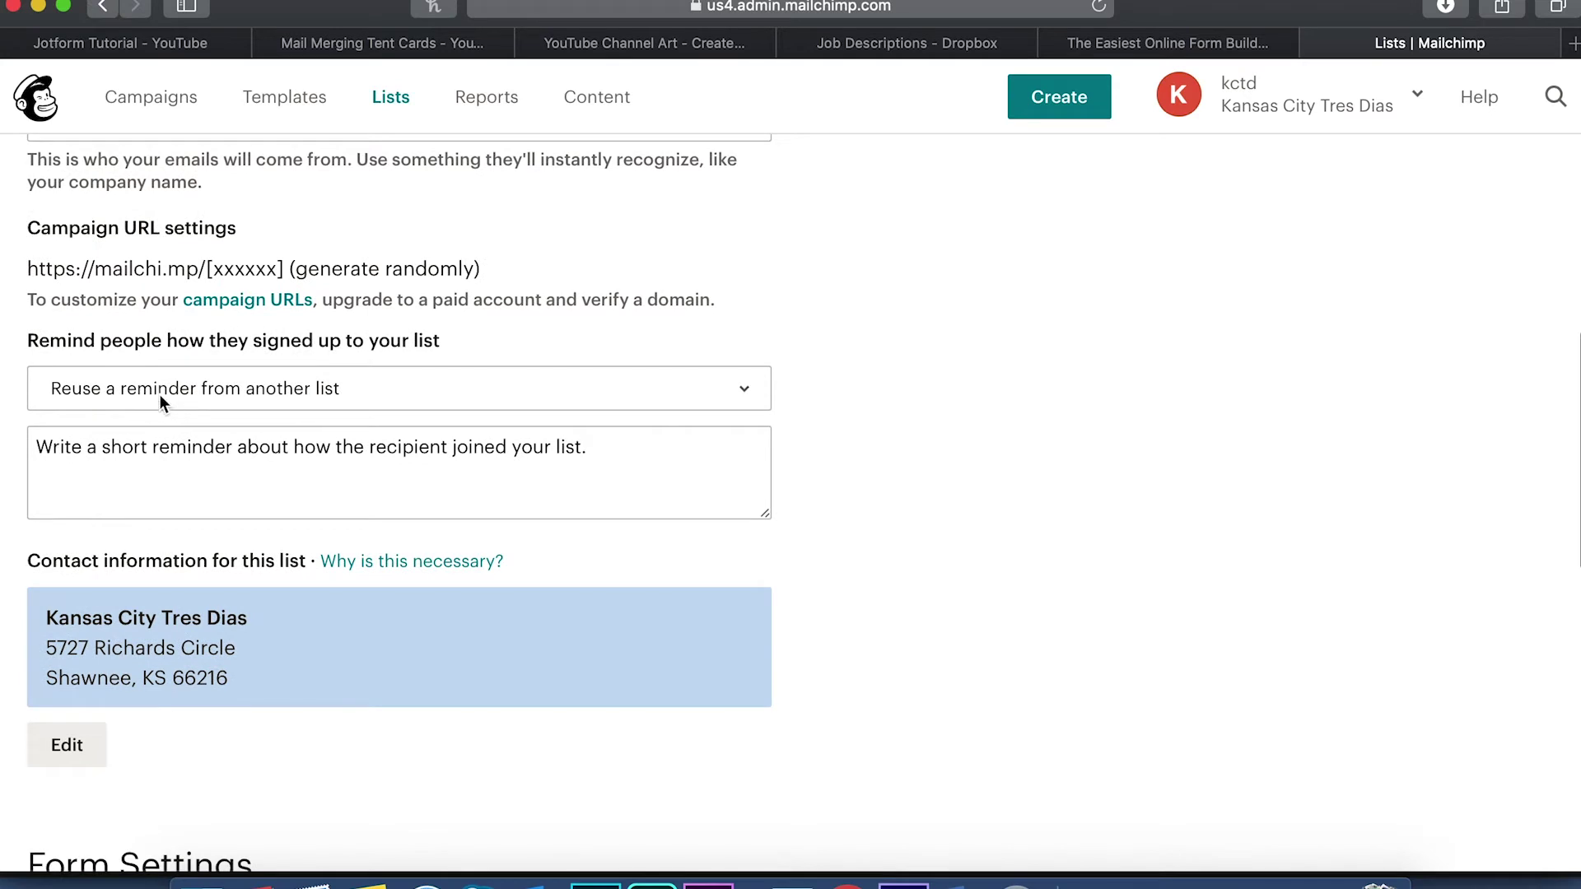
{"action": "left_click", "coordinate": [160, 393]}
{"action": "left_click", "coordinate": [175, 416]}
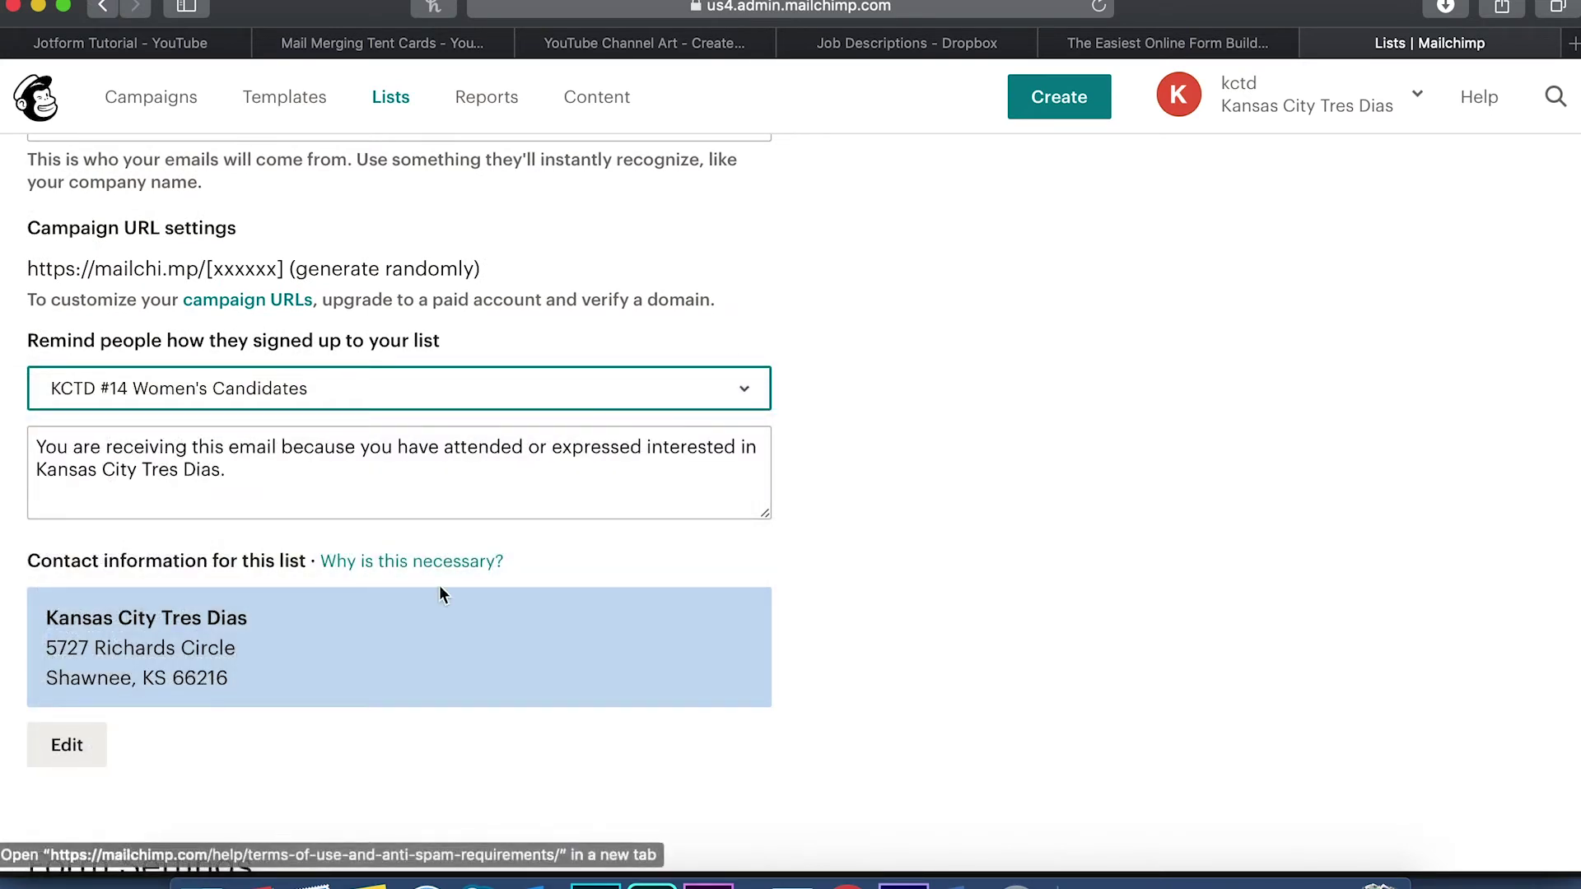
{"action": "scroll", "coordinate": [214, 748], "scroll_direction": "down", "scroll_amount": 11}
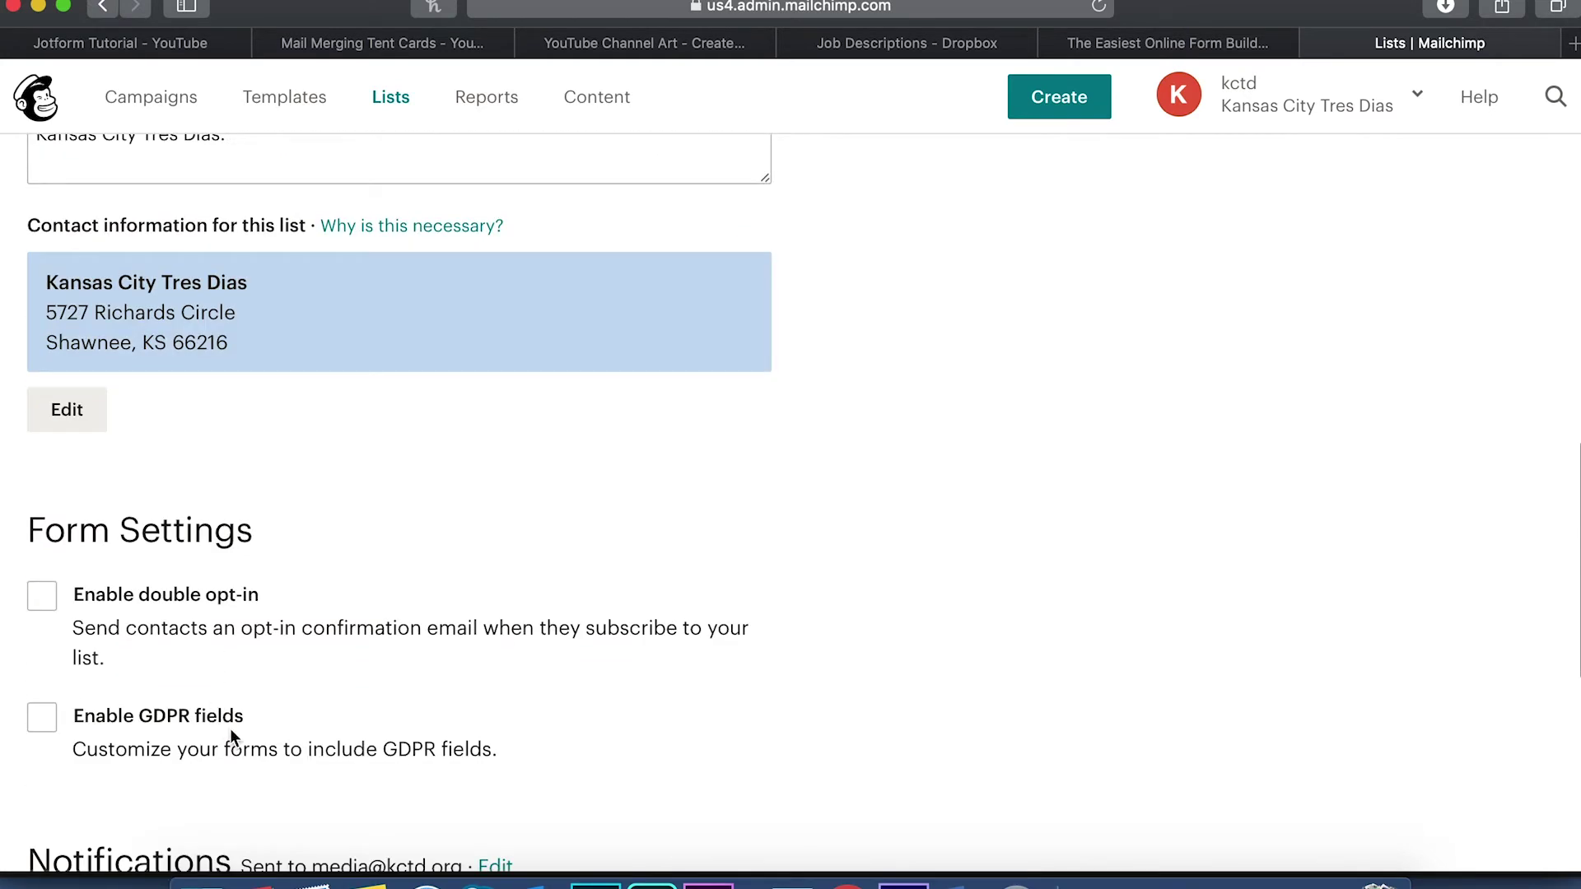
{"action": "left_click", "coordinate": [82, 697]}
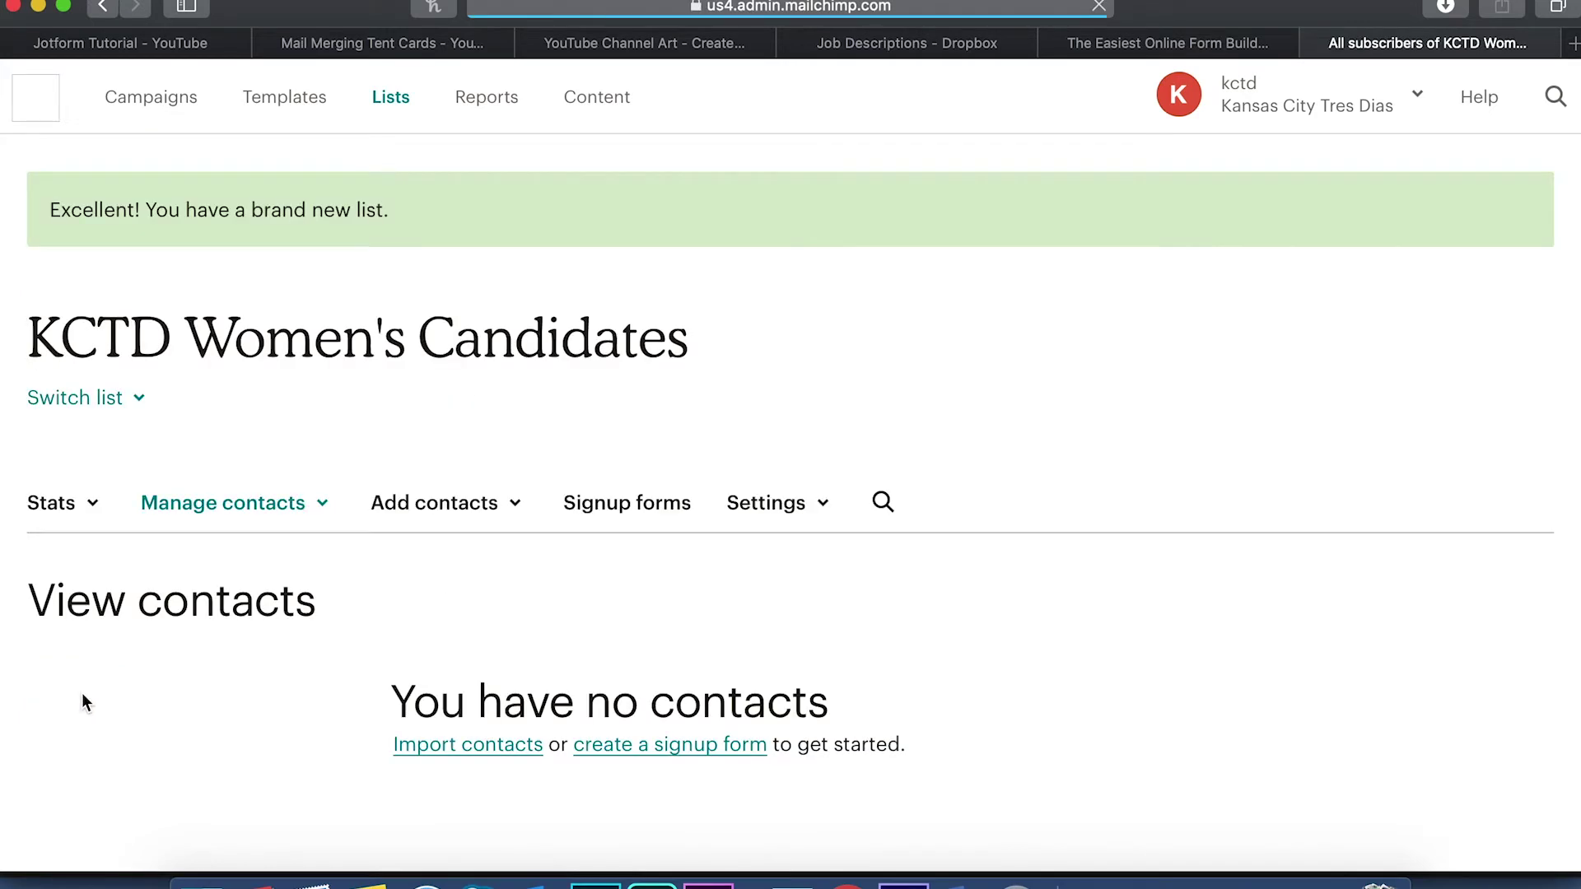
{"action": "scroll", "coordinate": [358, 567], "scroll_direction": "down", "scroll_amount": 3}
{"action": "scroll", "coordinate": [359, 566], "scroll_direction": "up", "scroll_amount": 1}
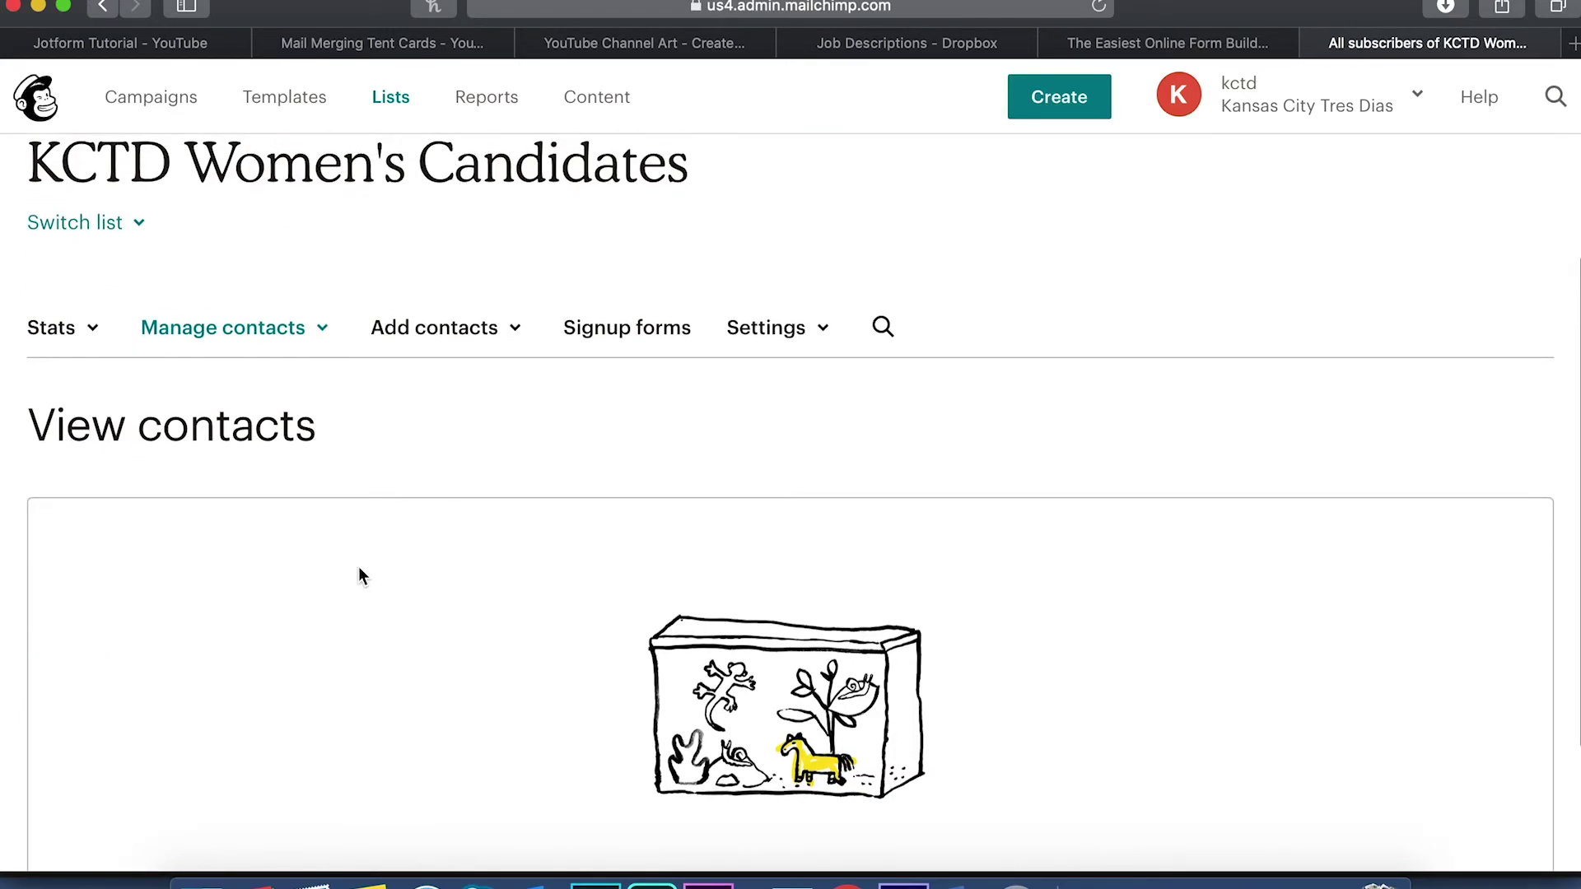
Select KCTD Women's Candidates as the target list in JotForm's MailChimp settings
{"action": "left_click", "coordinate": [1136, 43]}
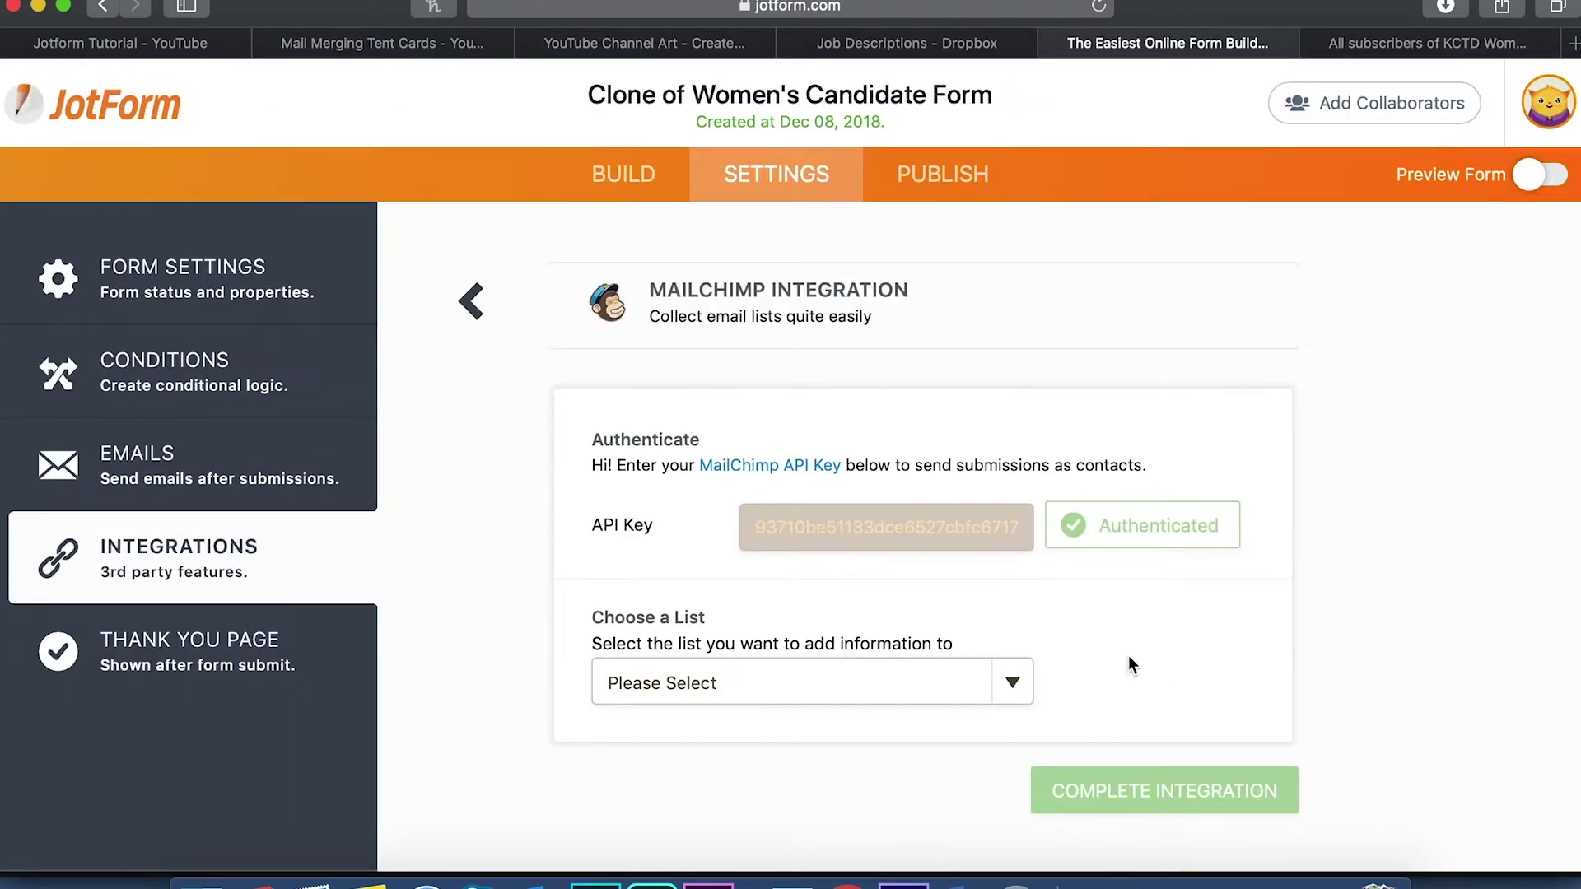
{"action": "left_click", "coordinate": [1030, 691]}
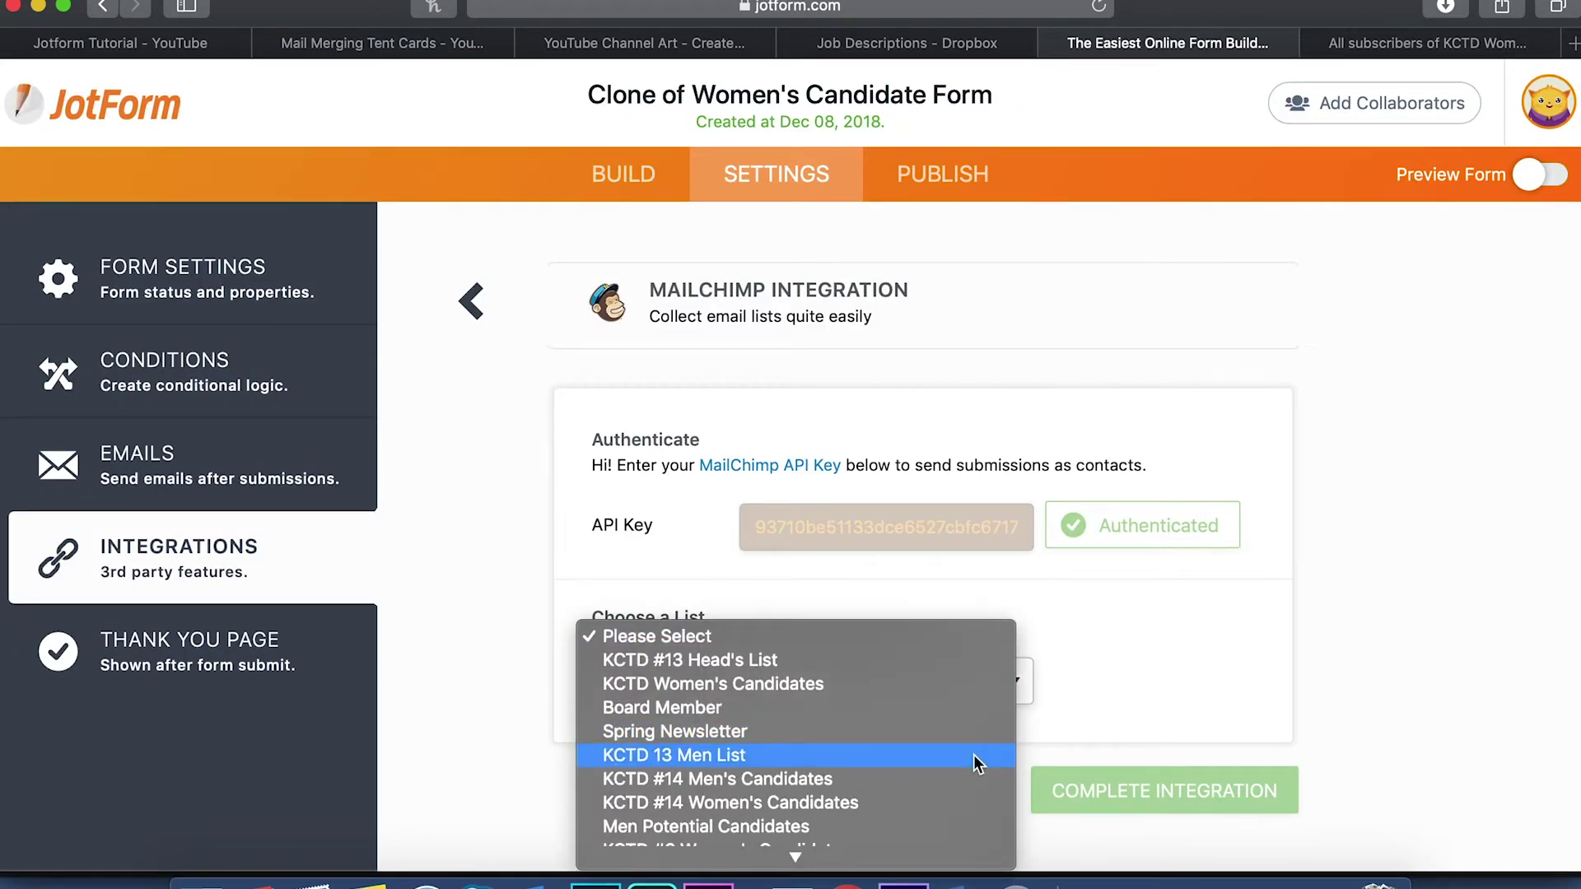
{"action": "left_click", "coordinate": [1095, 744]}
{"action": "left_click", "coordinate": [1027, 691]}
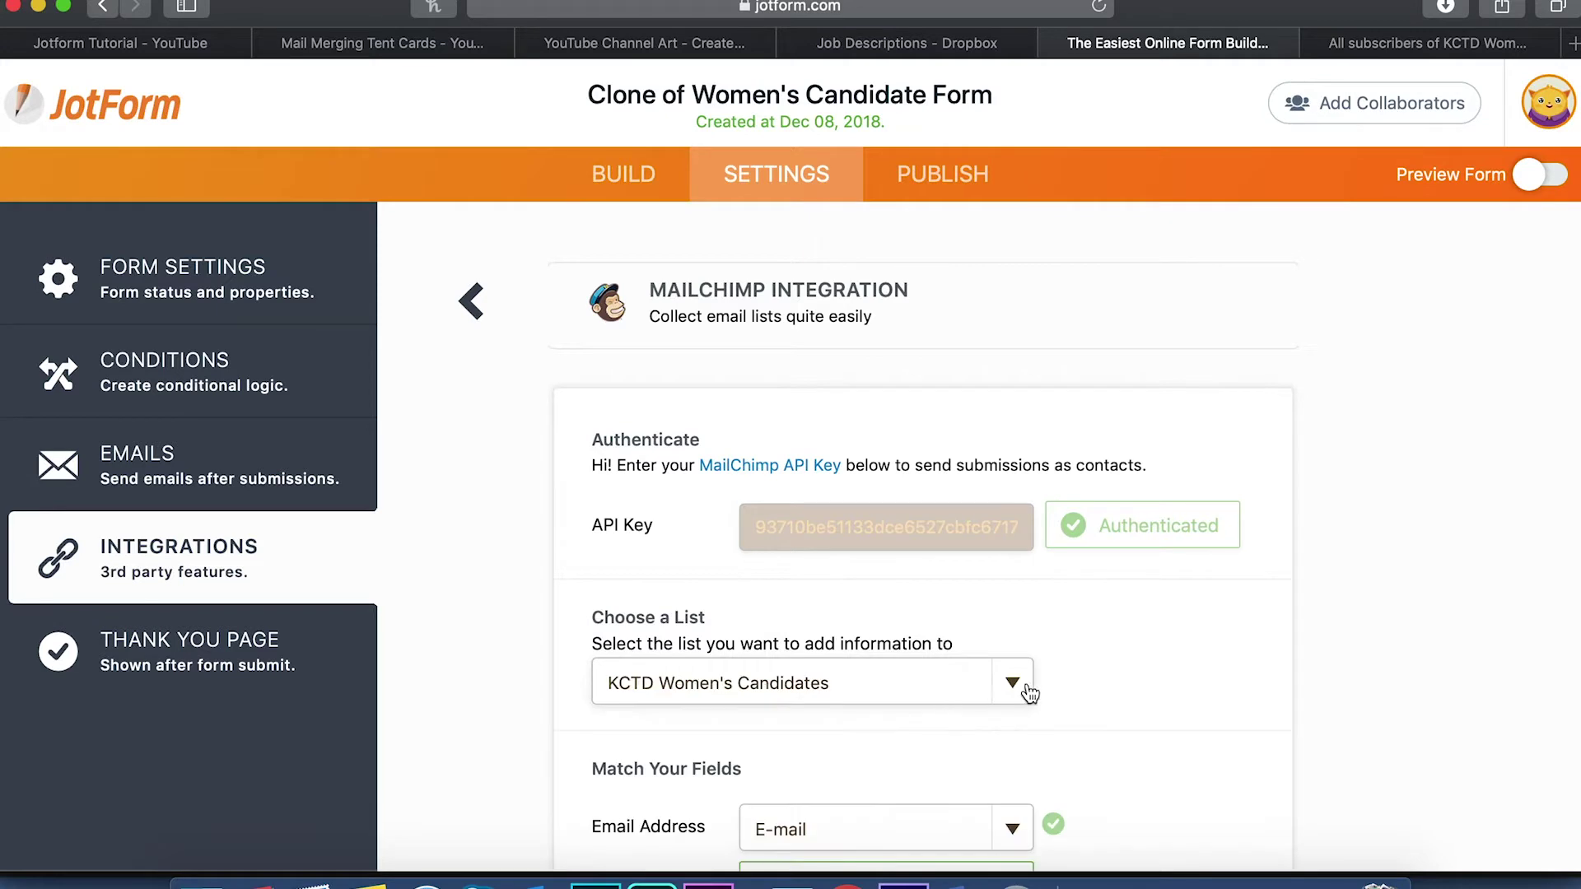
{"action": "scroll", "coordinate": [1144, 730], "scroll_direction": "down", "scroll_amount": 5}
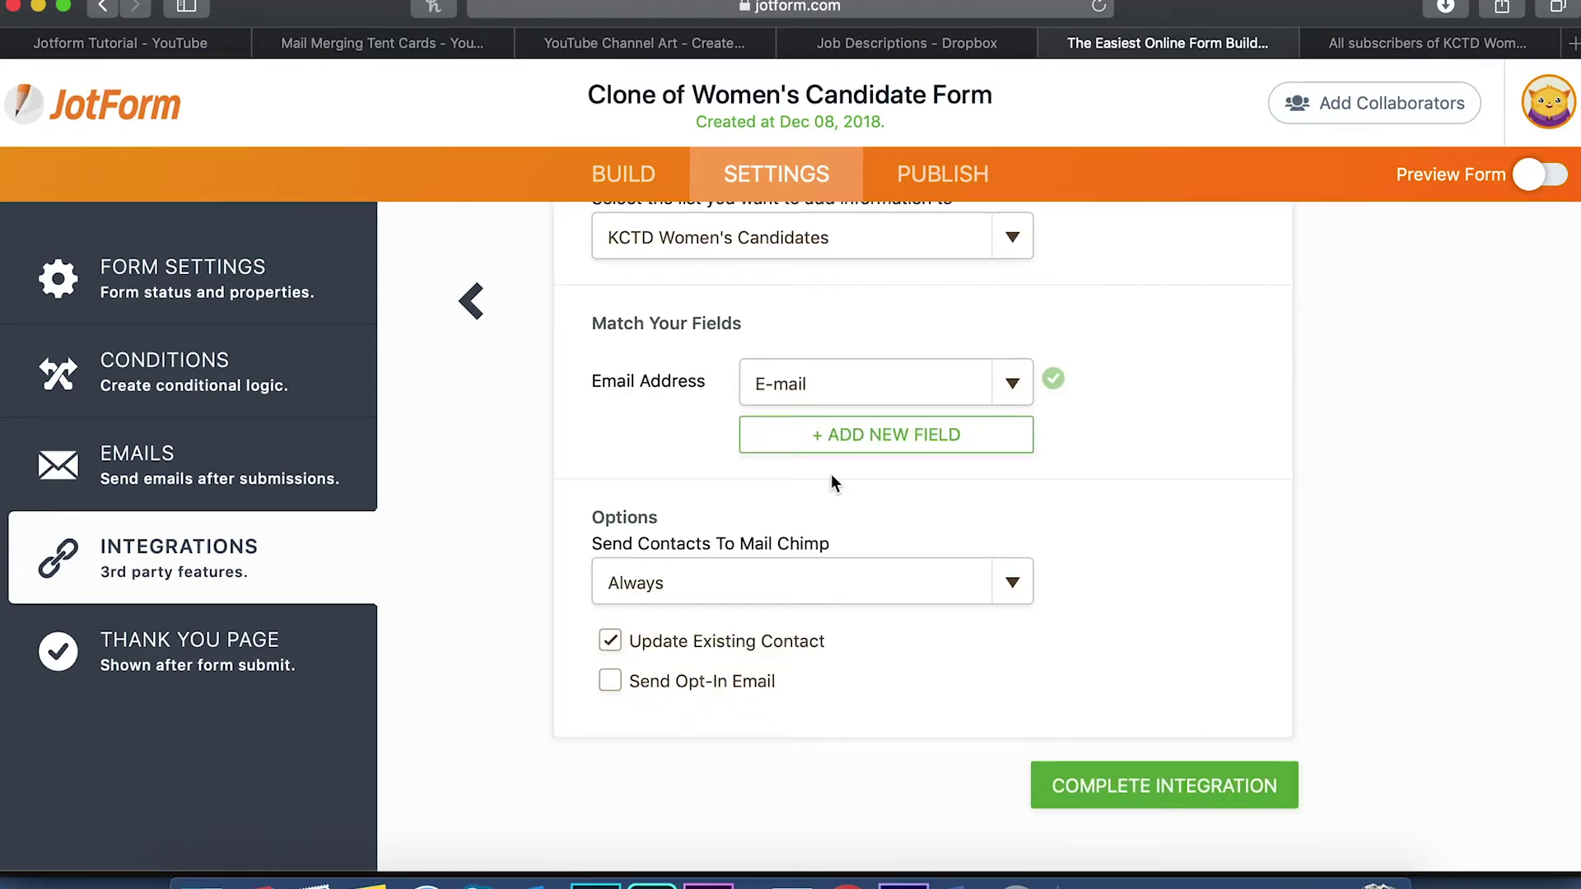
Add a field mapping that fills Mailchimp's Full Name from the form's Name field
{"action": "left_click", "coordinate": [872, 446]}
{"action": "left_click", "coordinate": [770, 439]}
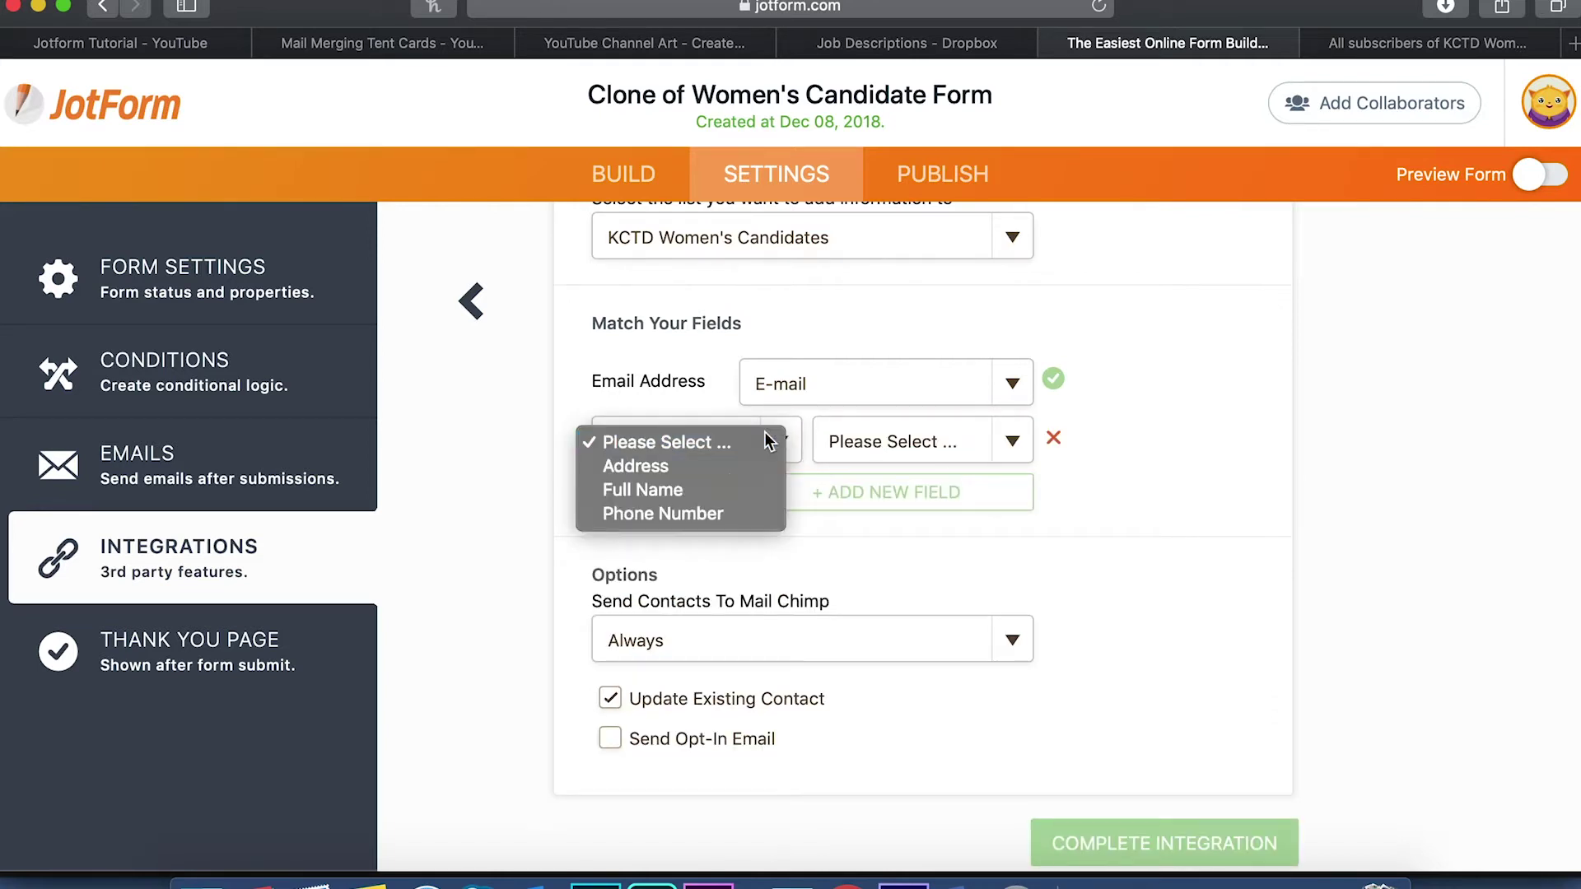
{"action": "left_click", "coordinate": [727, 487]}
{"action": "left_click", "coordinate": [996, 443]}
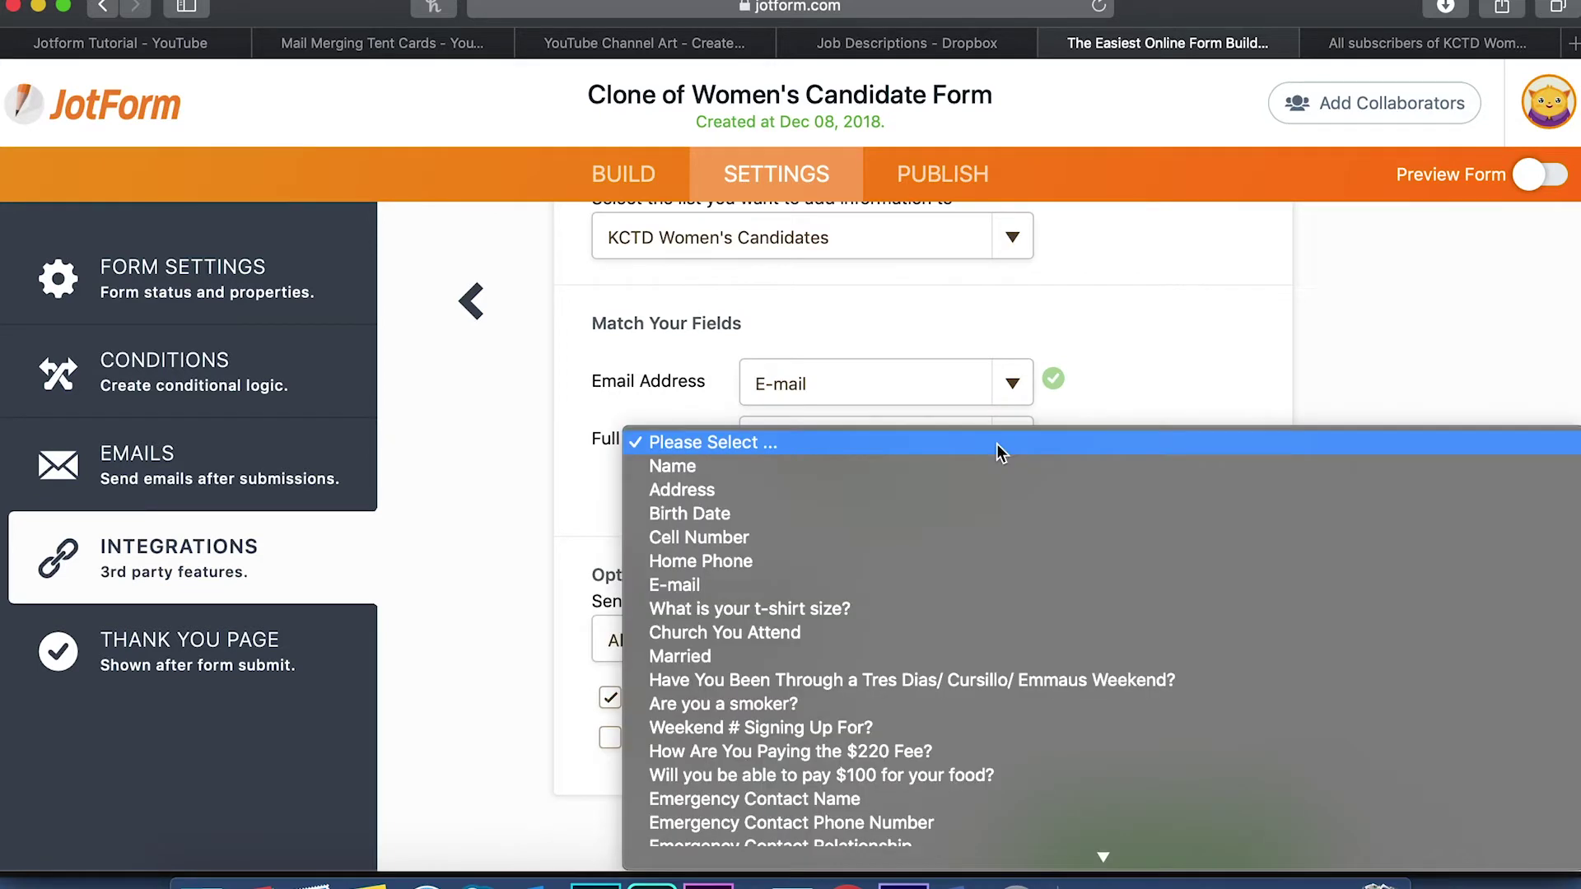
{"action": "left_click", "coordinate": [916, 476]}
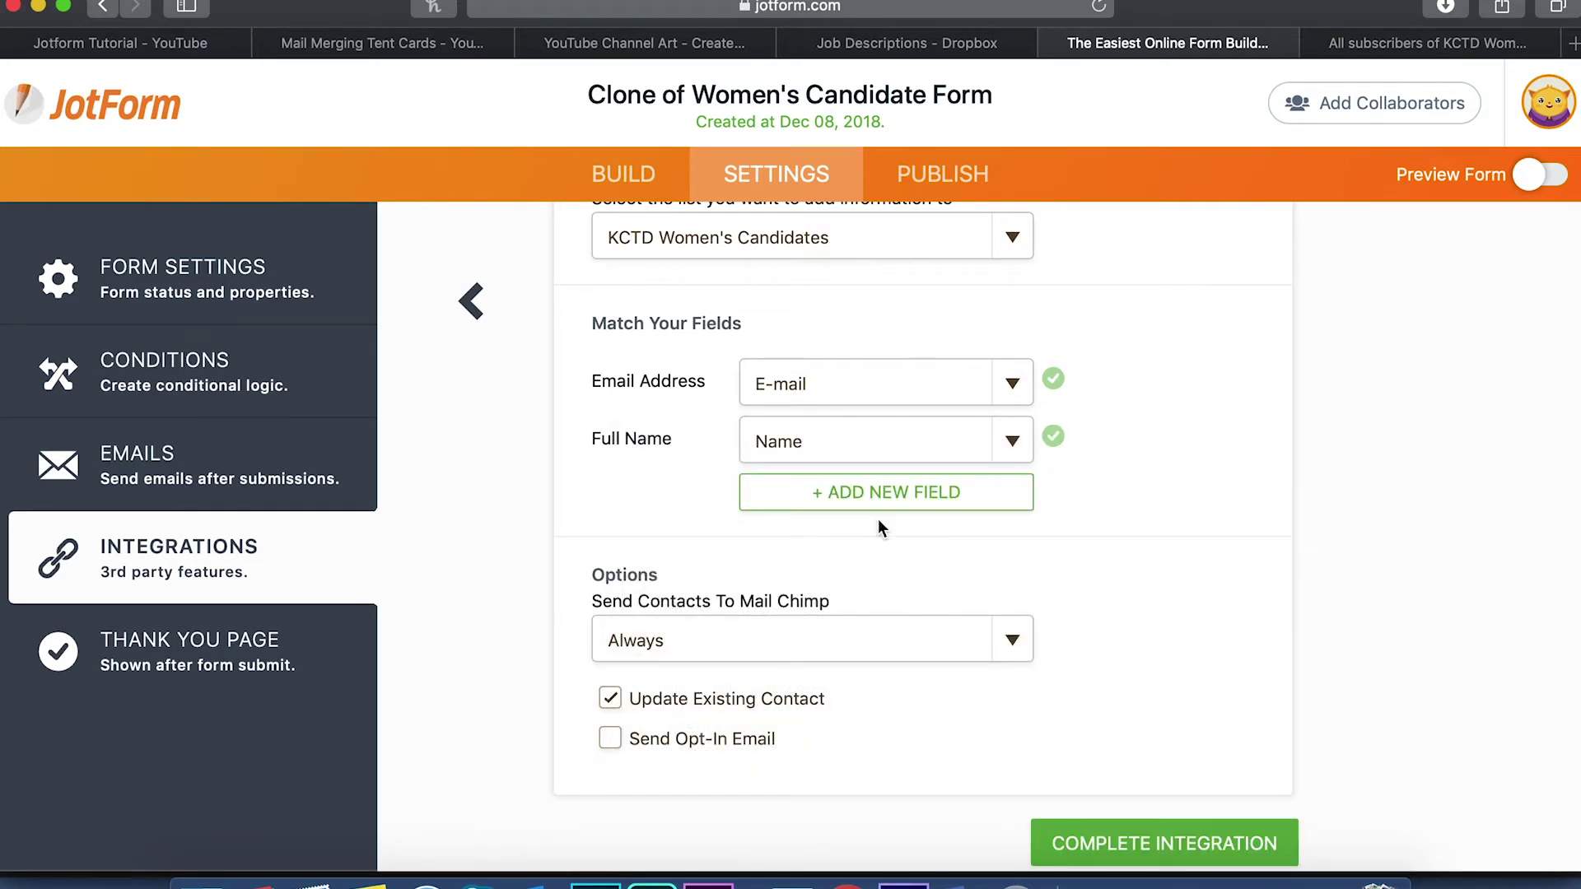
{"action": "scroll", "coordinate": [942, 718], "scroll_direction": "down", "scroll_amount": 2}
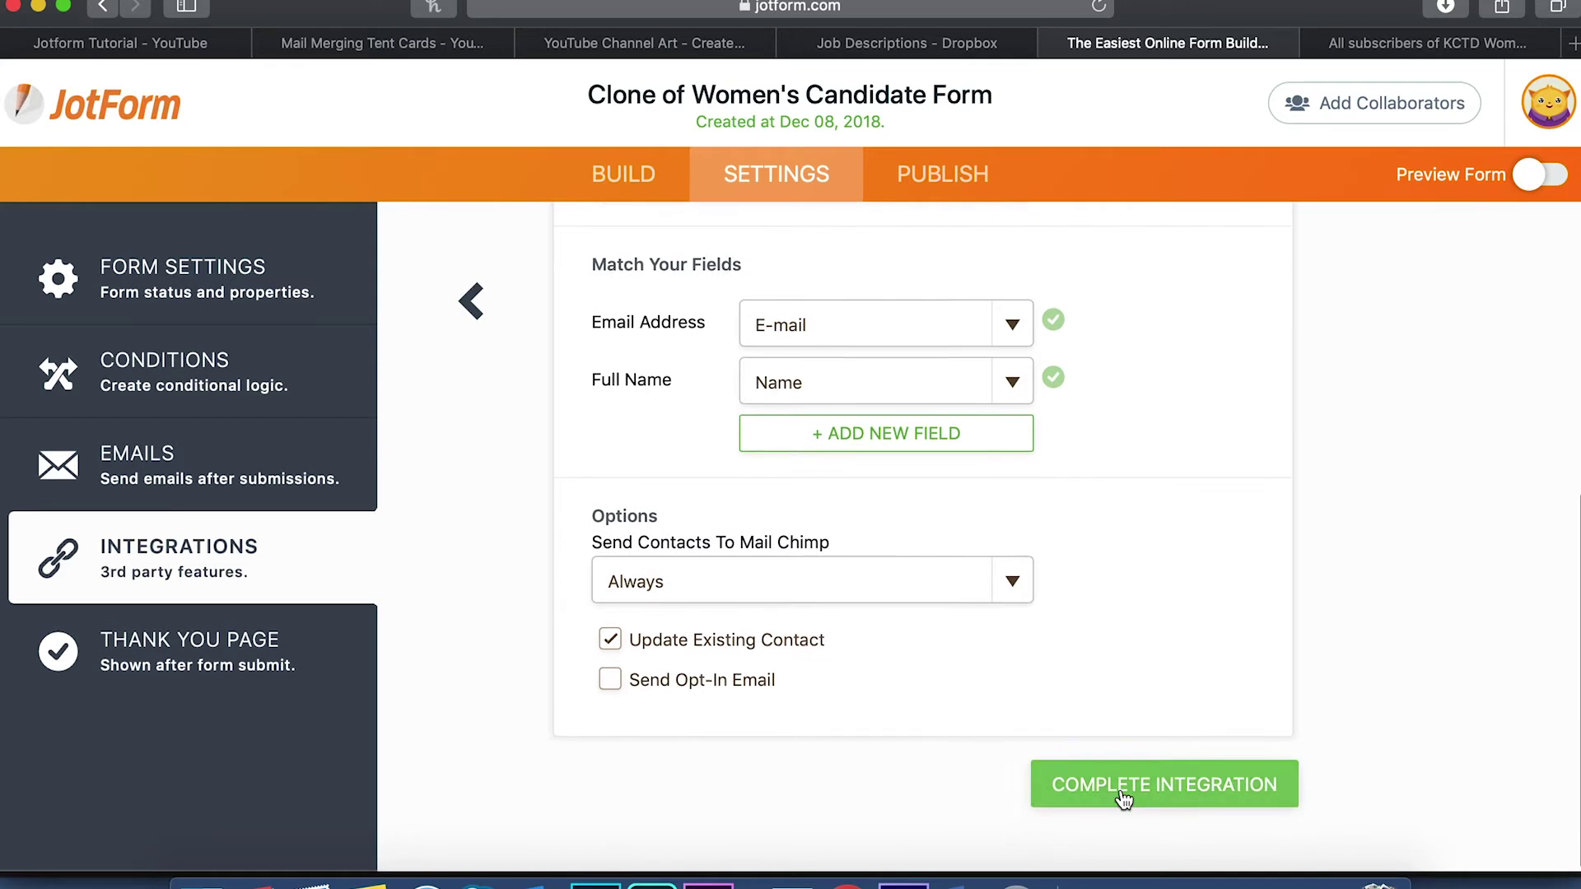
{"action": "left_click", "coordinate": [797, 596]}
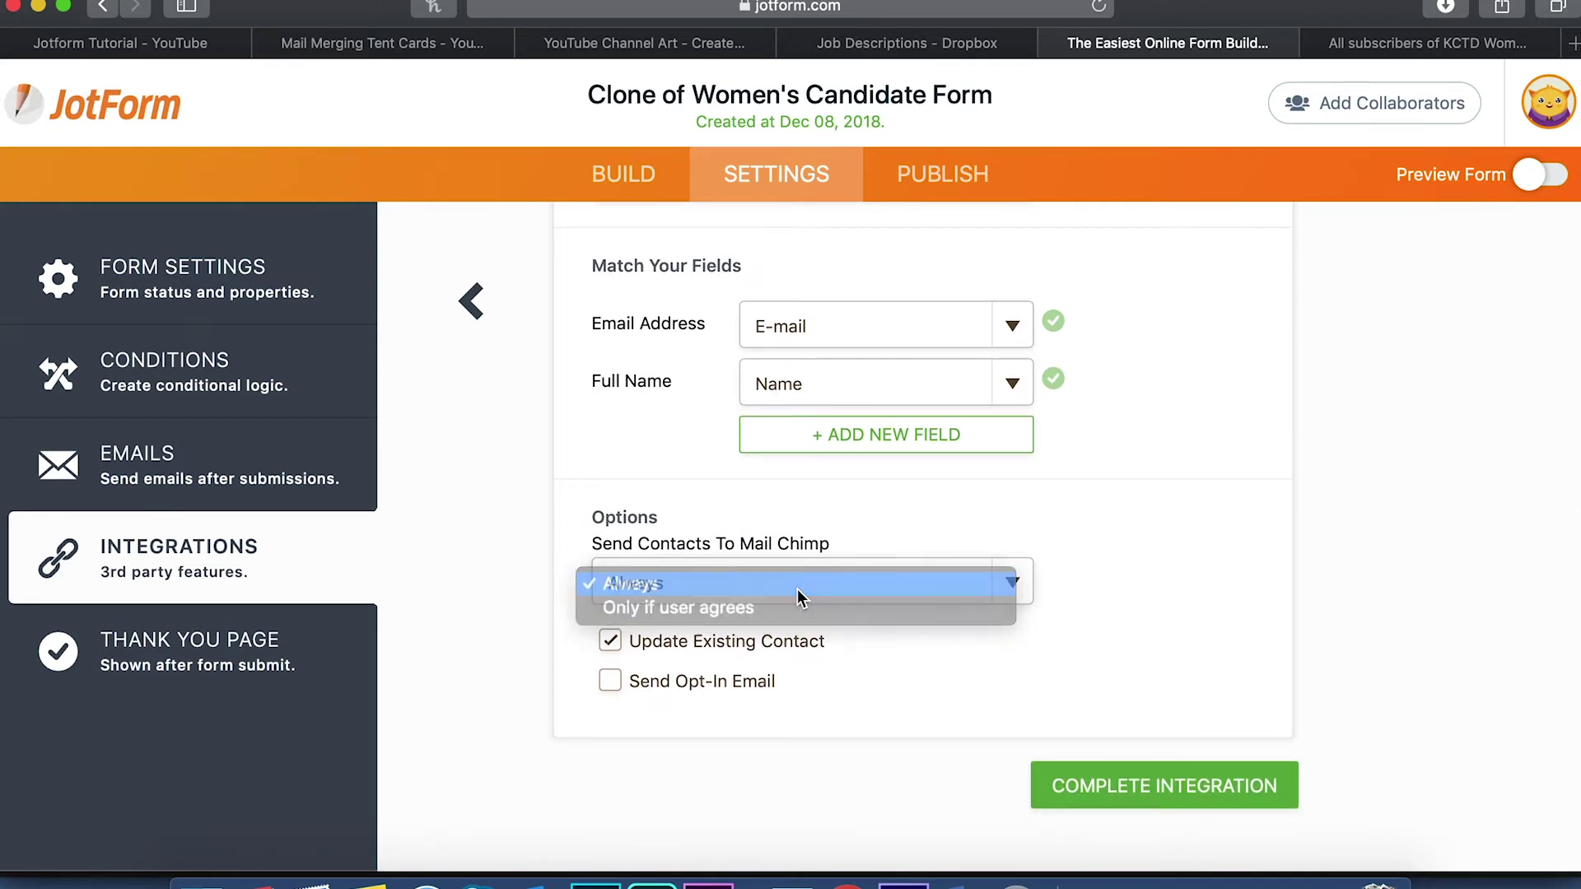
Keep contacts always sent, complete and finish the integration, then return to the Mailchimp list
{"action": "left_click", "coordinate": [797, 589]}
{"action": "left_click", "coordinate": [1169, 797]}
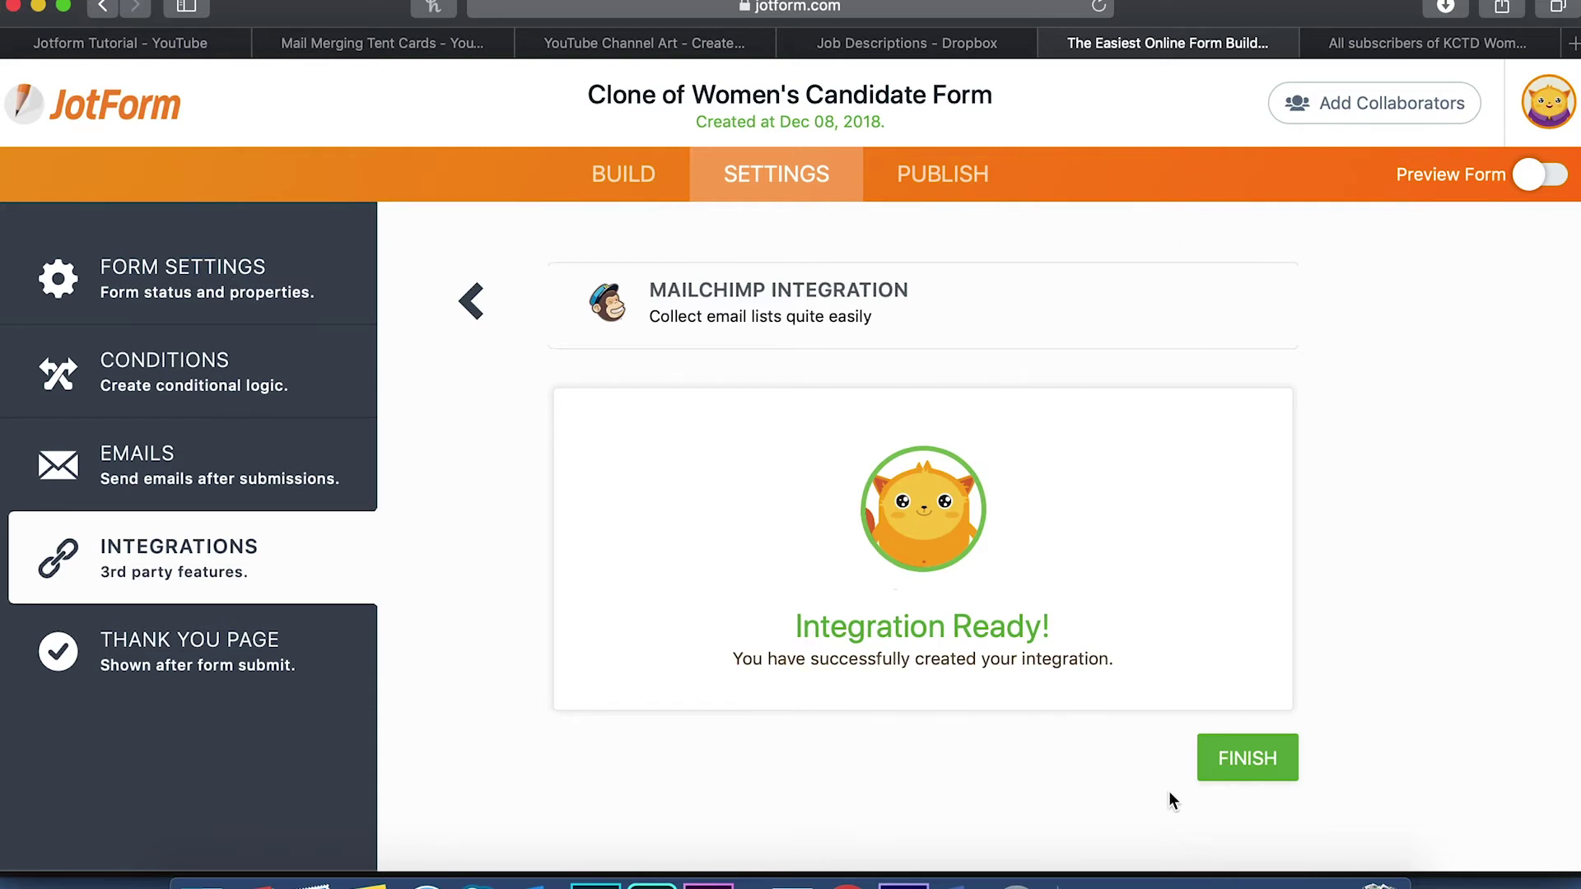
{"action": "left_click", "coordinate": [1229, 774]}
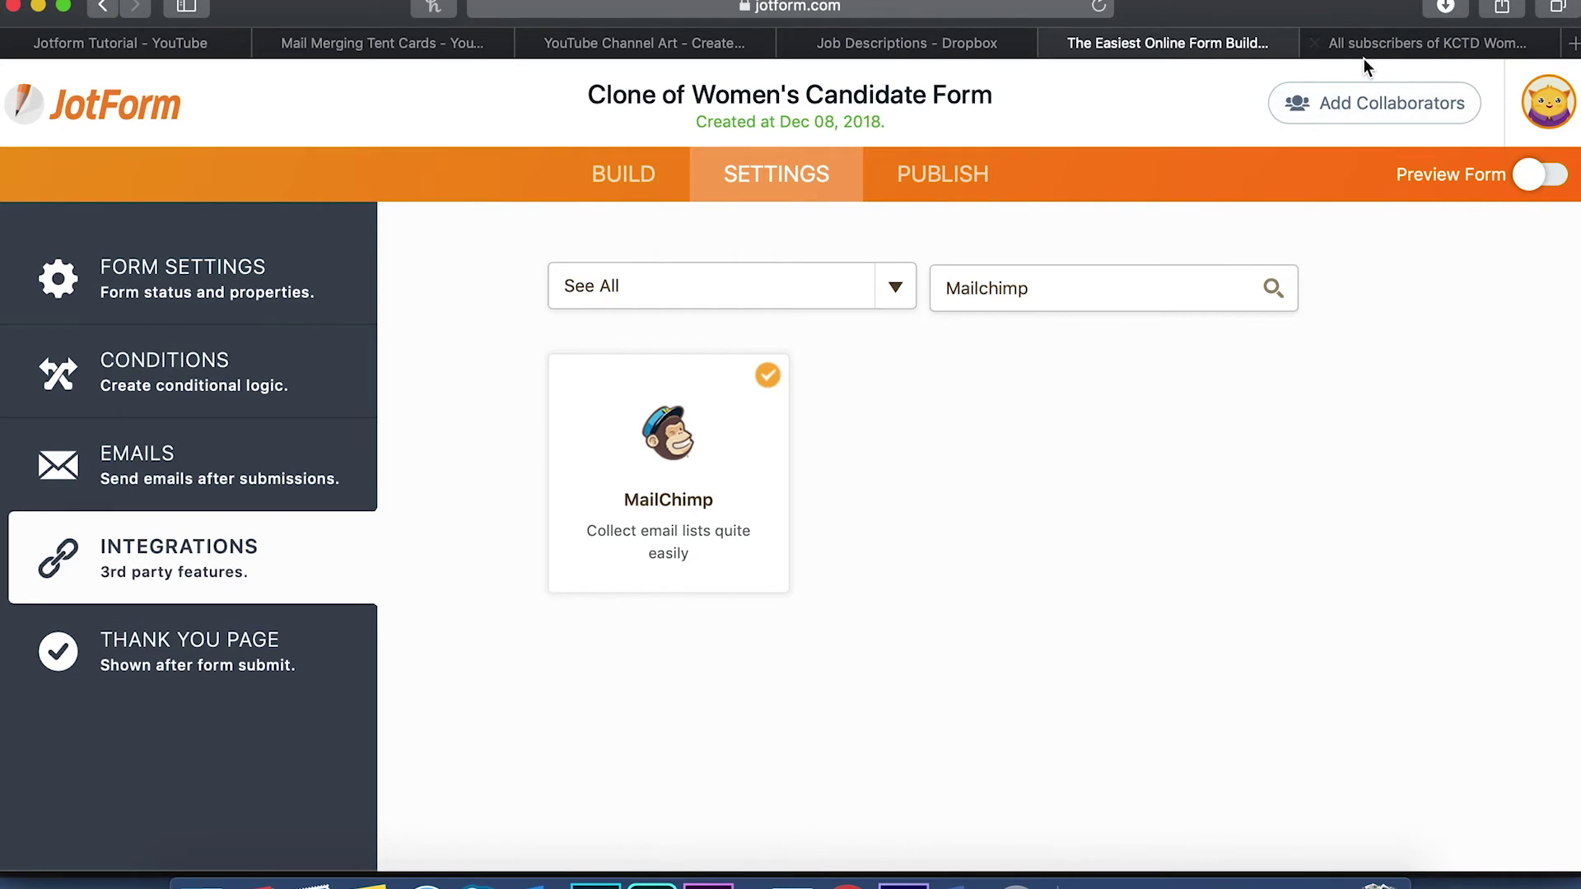
{"action": "left_click", "coordinate": [1350, 41]}
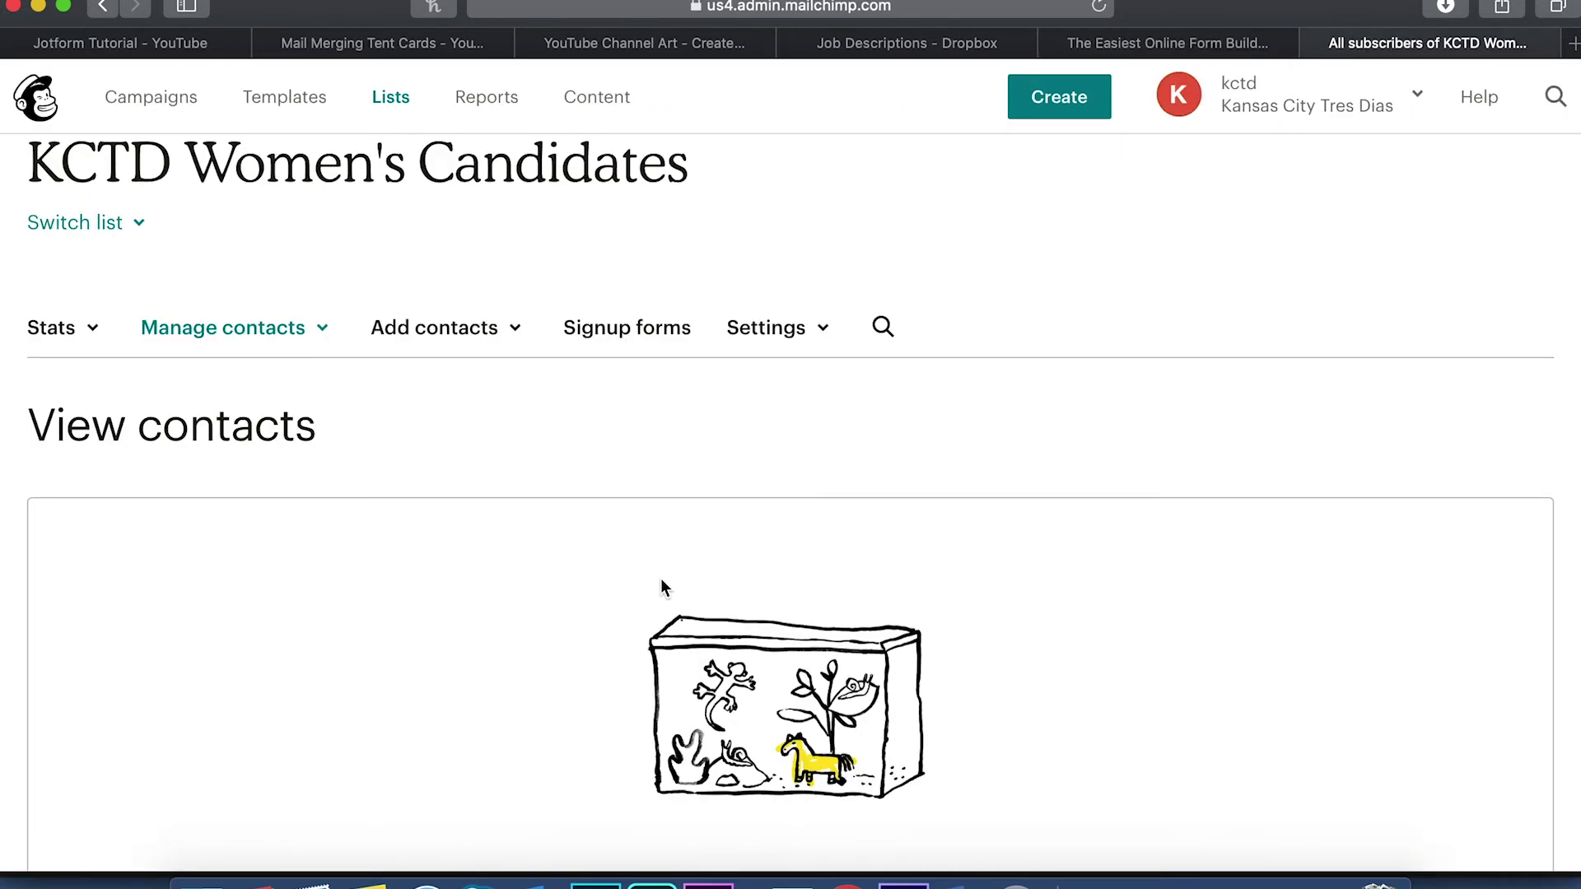